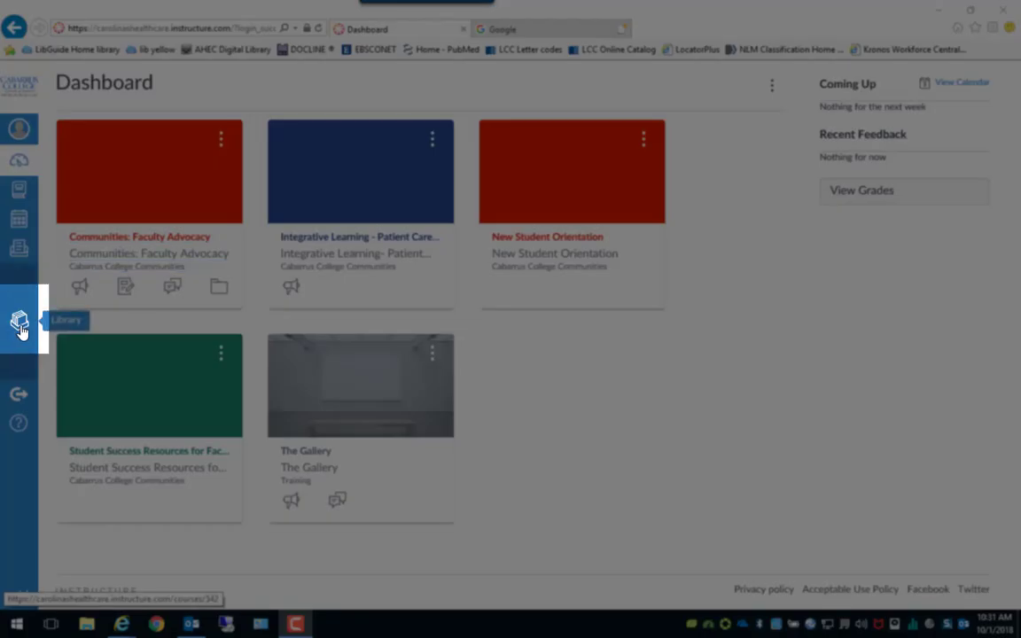
Go to the Canvas Library page and follow its cabarruscollege.libguides.com link to the library site.
click(19, 324)
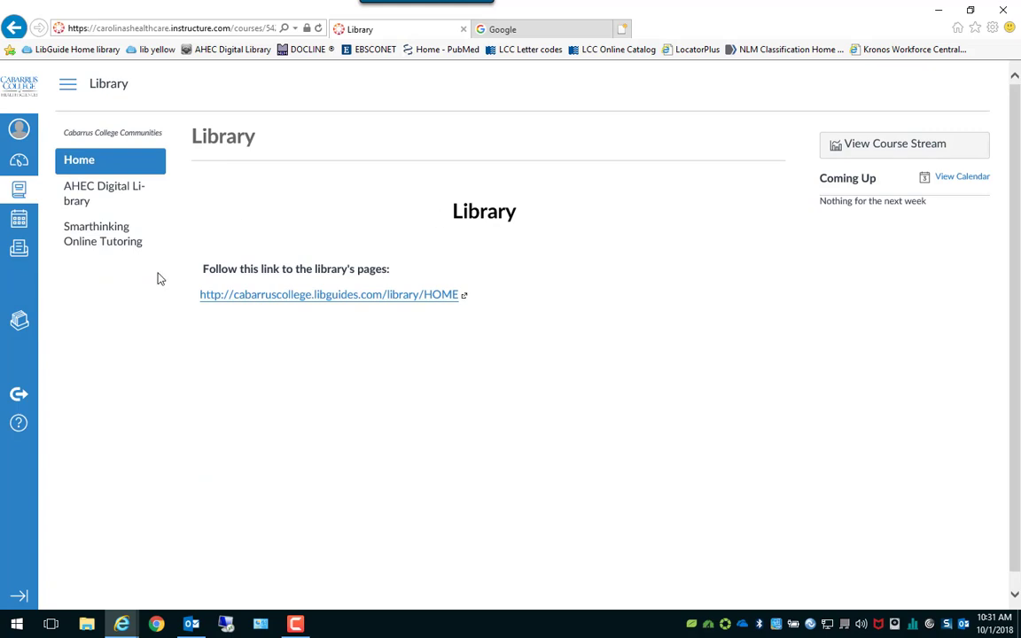
click(336, 296)
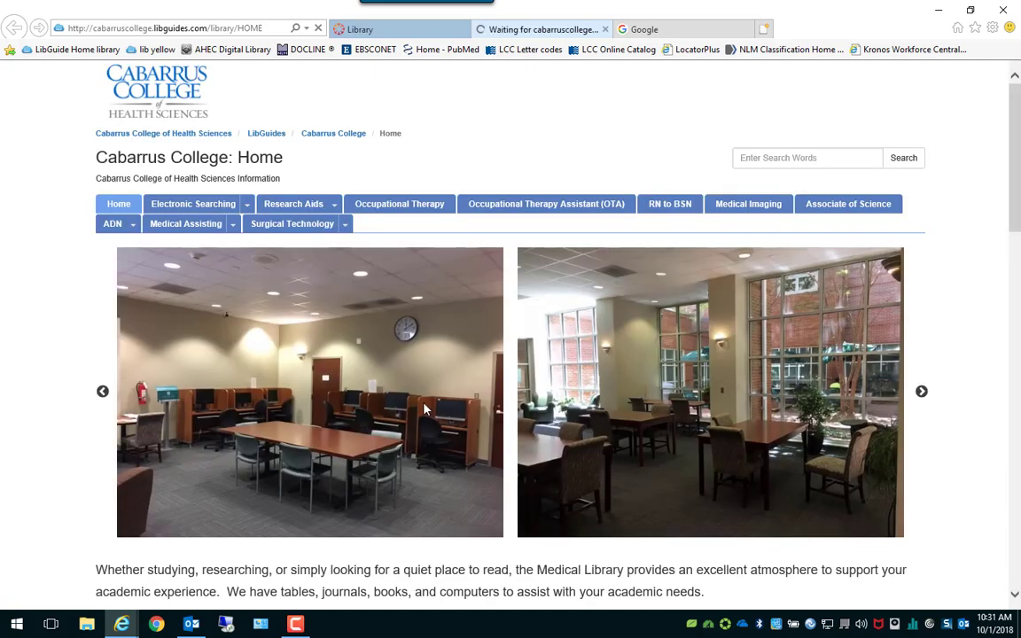
Browse the library home page and the PubMed guide's Quick Links, then switch to Google.
scroll(315, 262, down, 10)
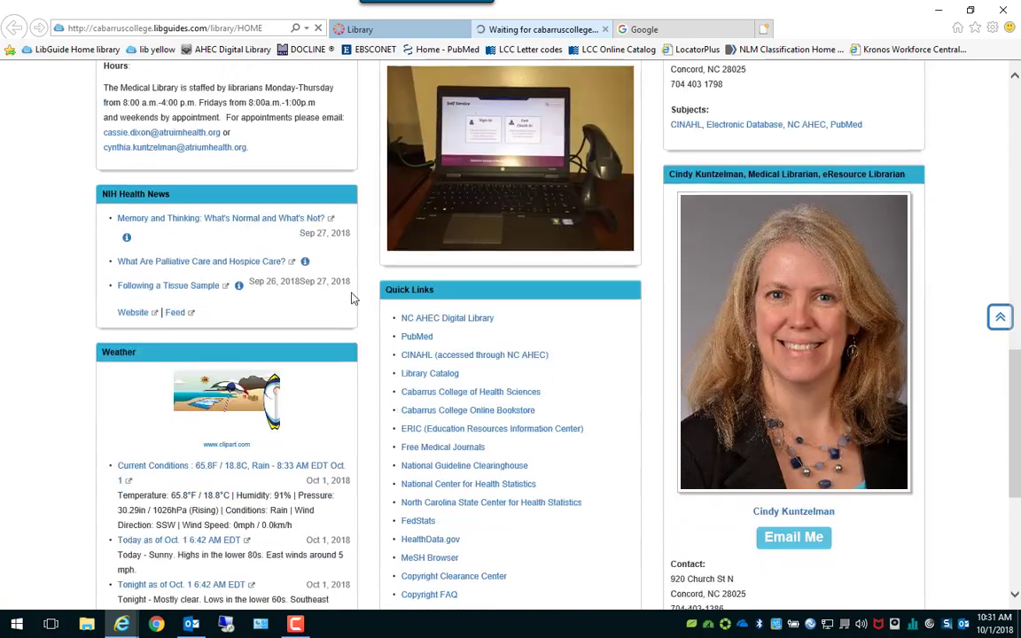
mouse_move(414, 339)
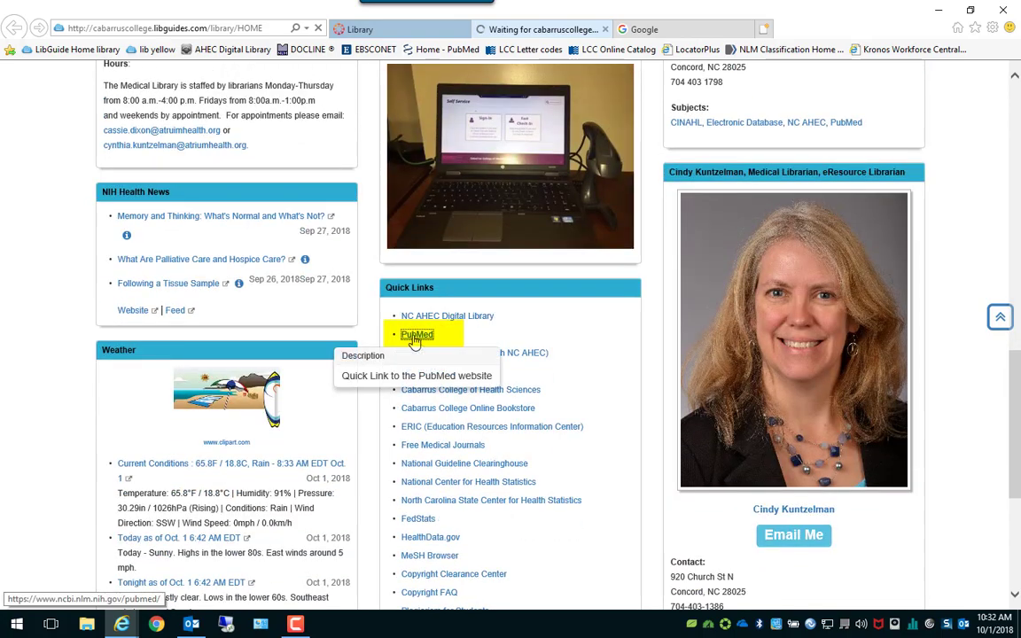
scroll(414, 340, up, 10)
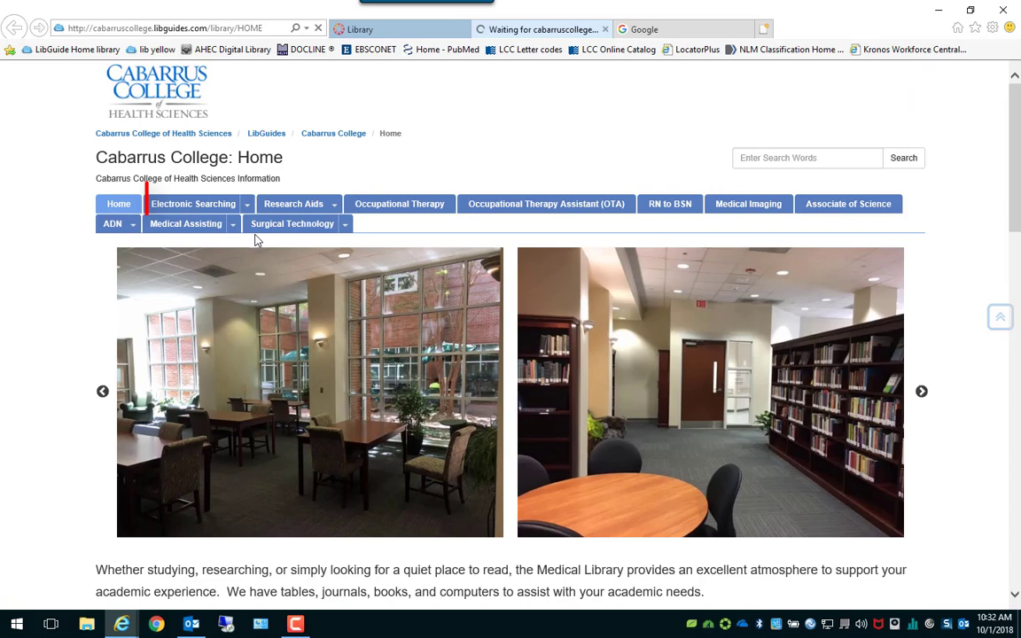
mouse_move(186, 204)
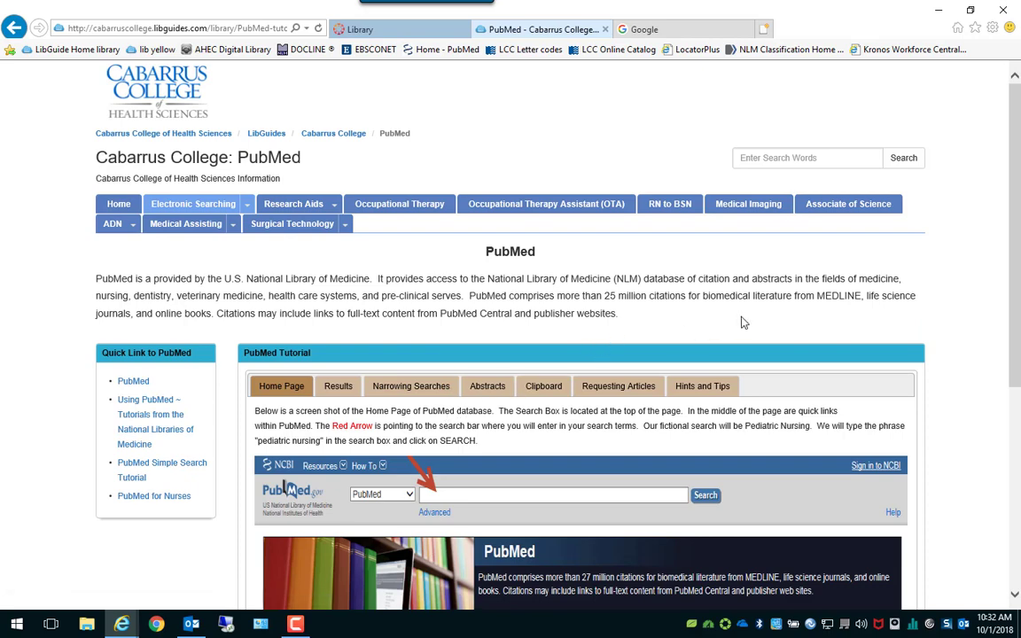
scroll(747, 309, down, 5)
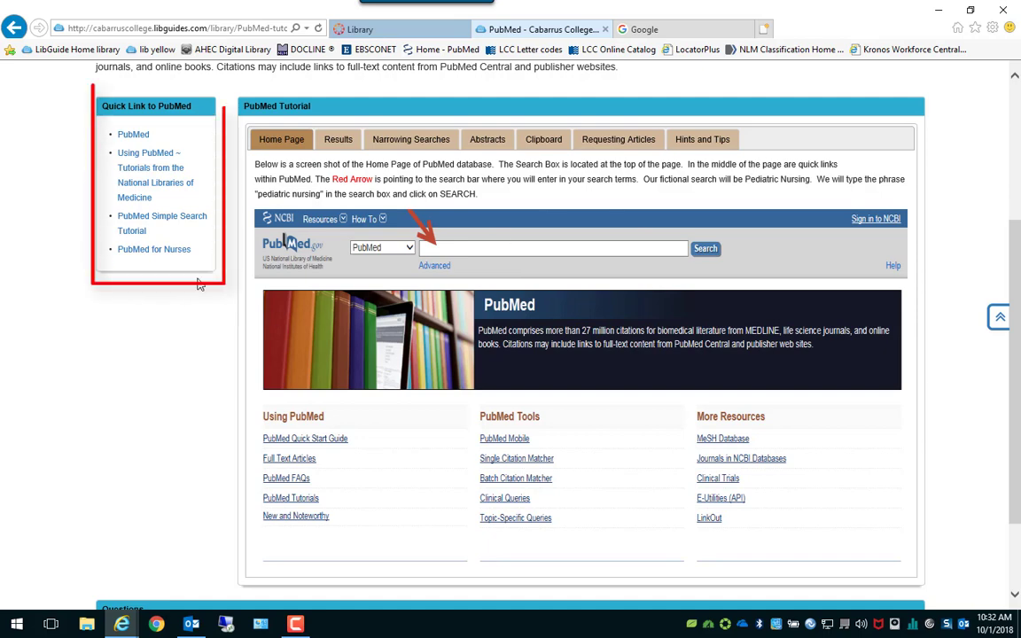
mouse_move(151, 255)
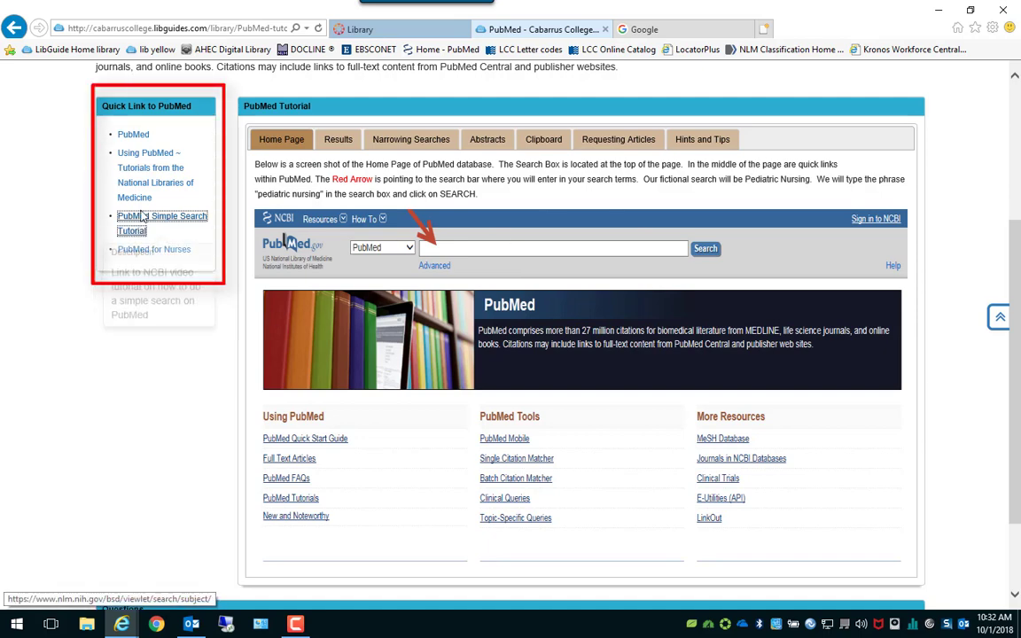
scroll(190, 361, up, 3)
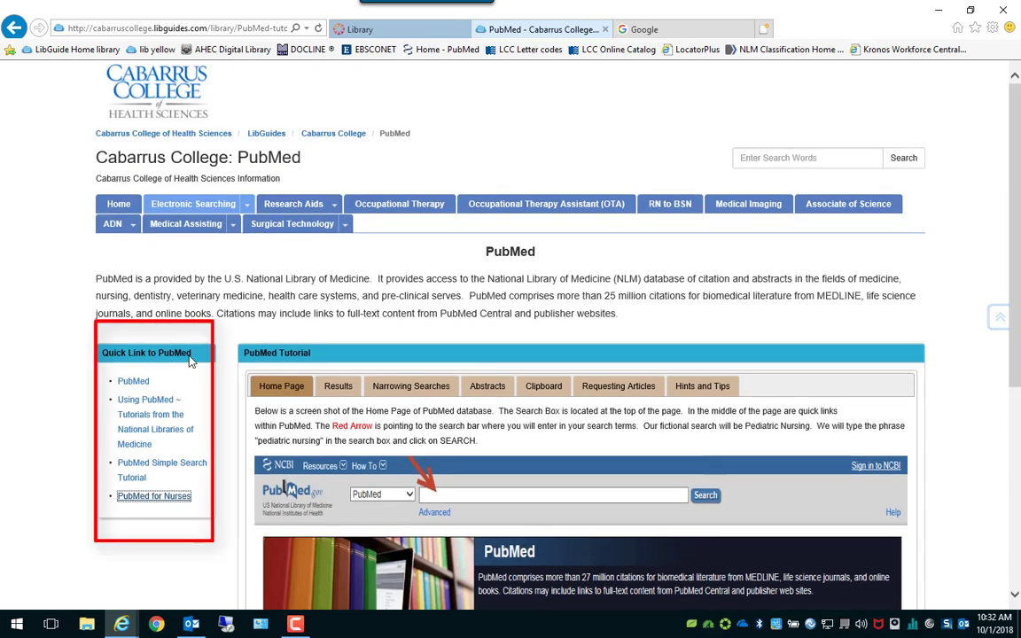
mouse_move(129, 391)
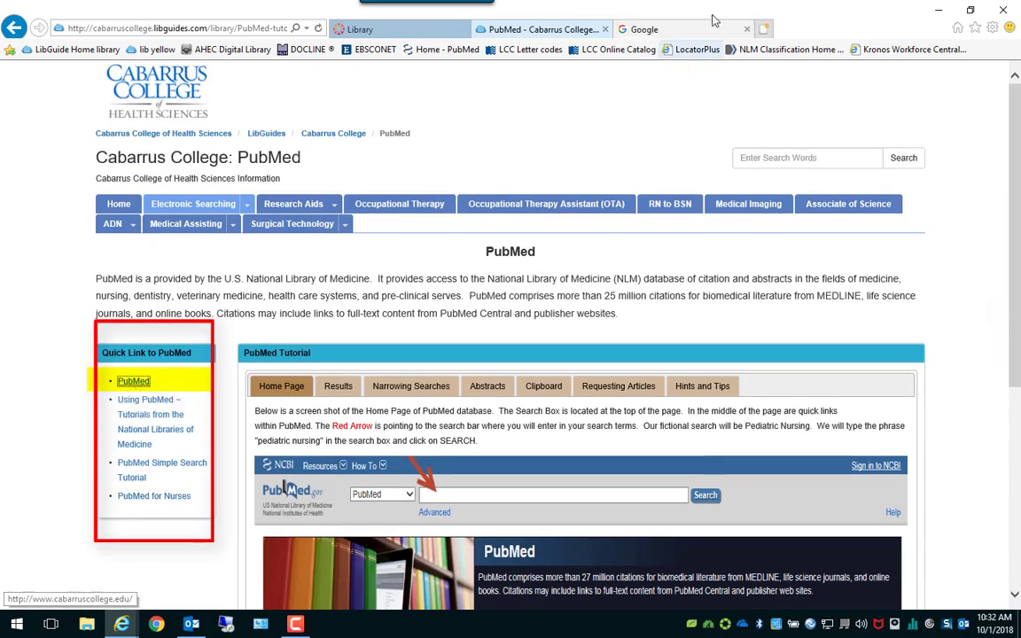
click(674, 33)
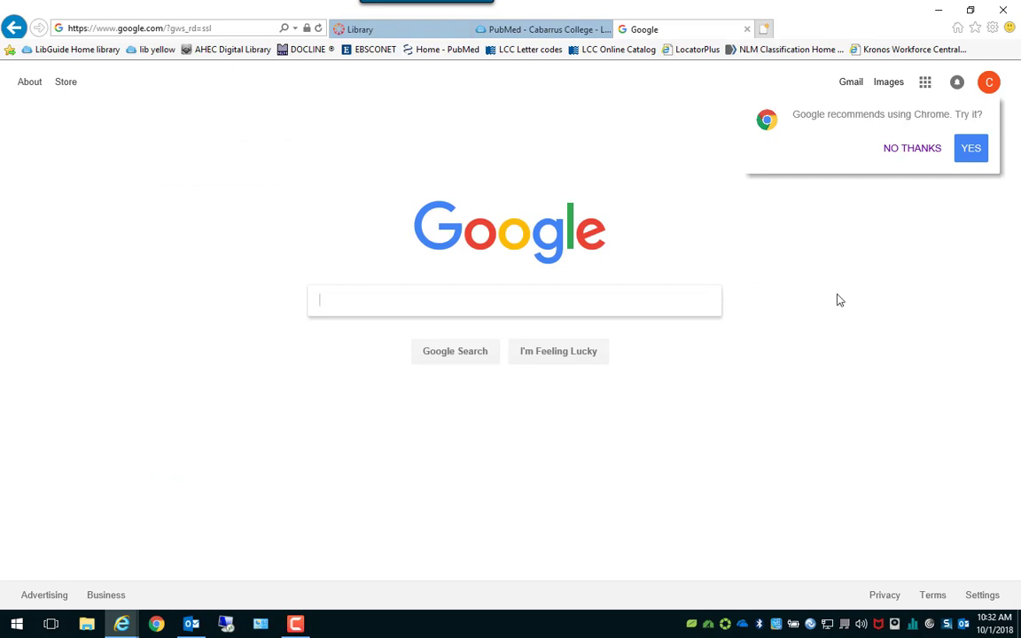
Search Google for 'pubmed' and open the 'Home - PubMed - NCBI' result.
text(pubmed)
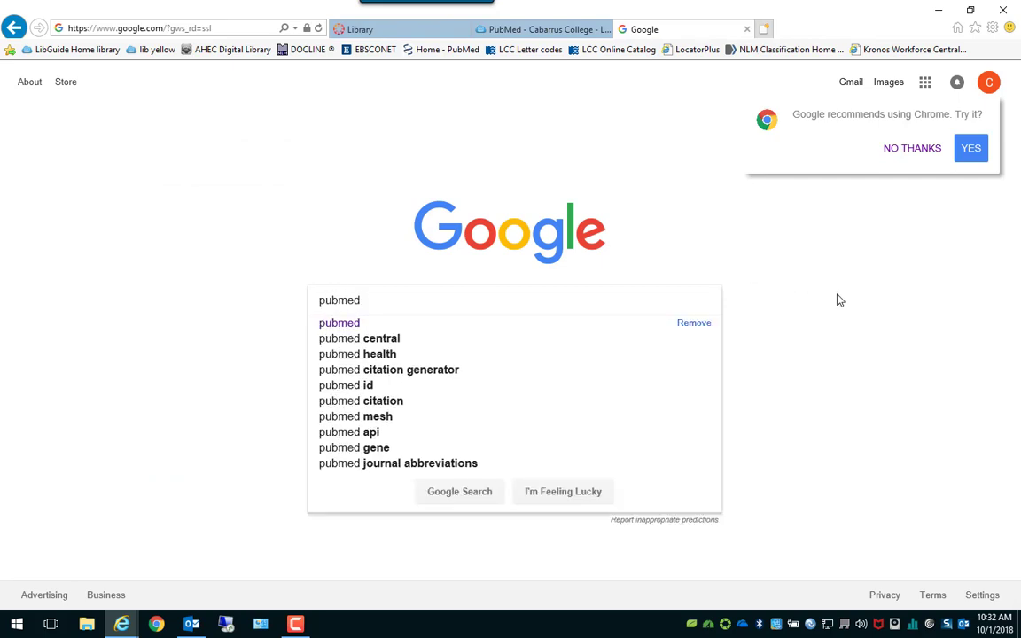
key(Return)
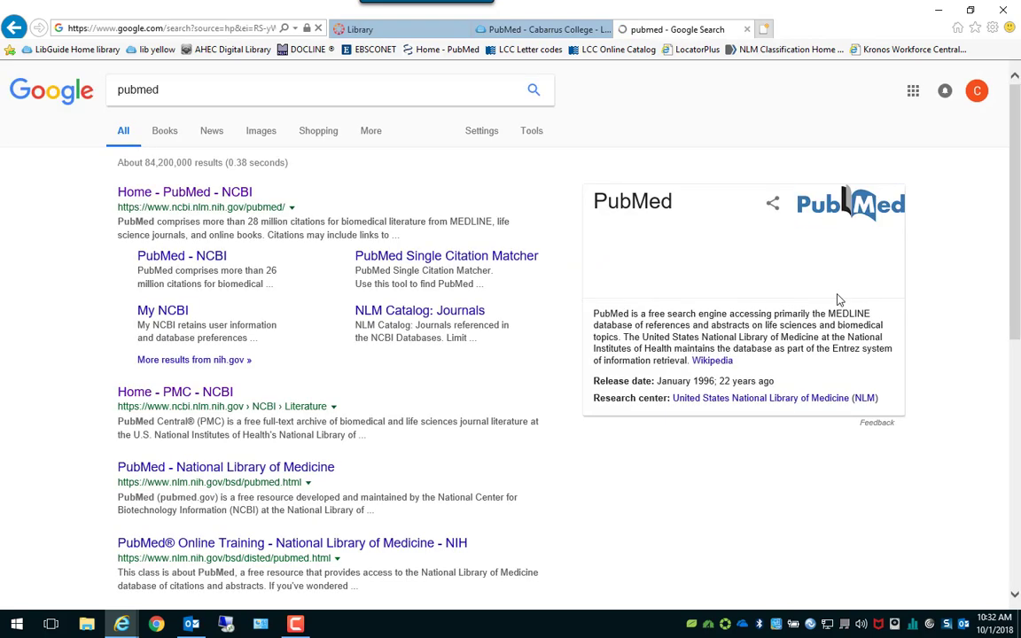
click(144, 194)
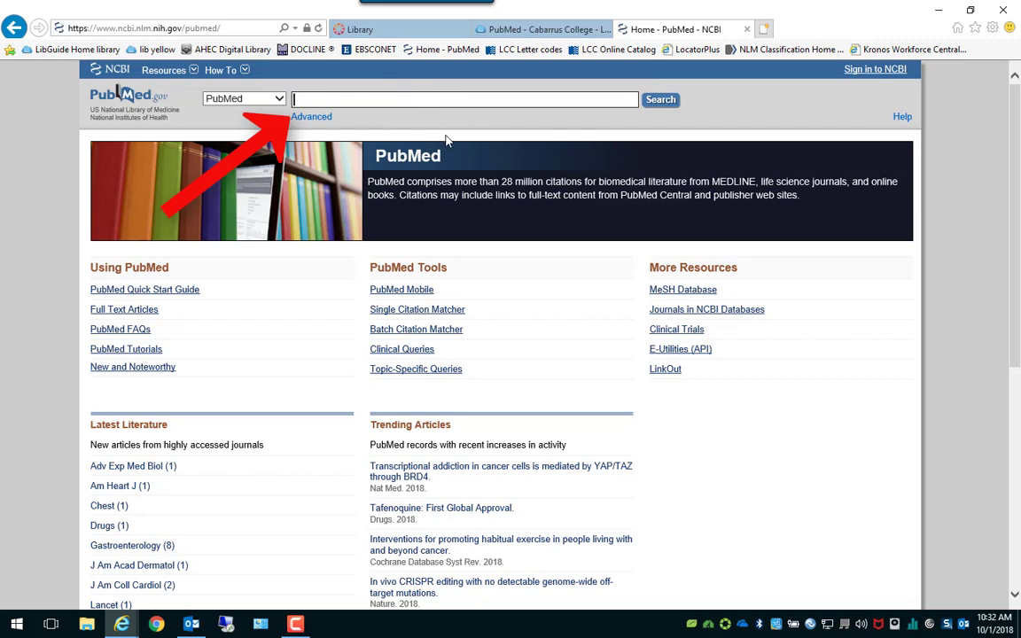
Search PubMed for 'pediatric nursing', getting 28,908 results.
text(pediat)
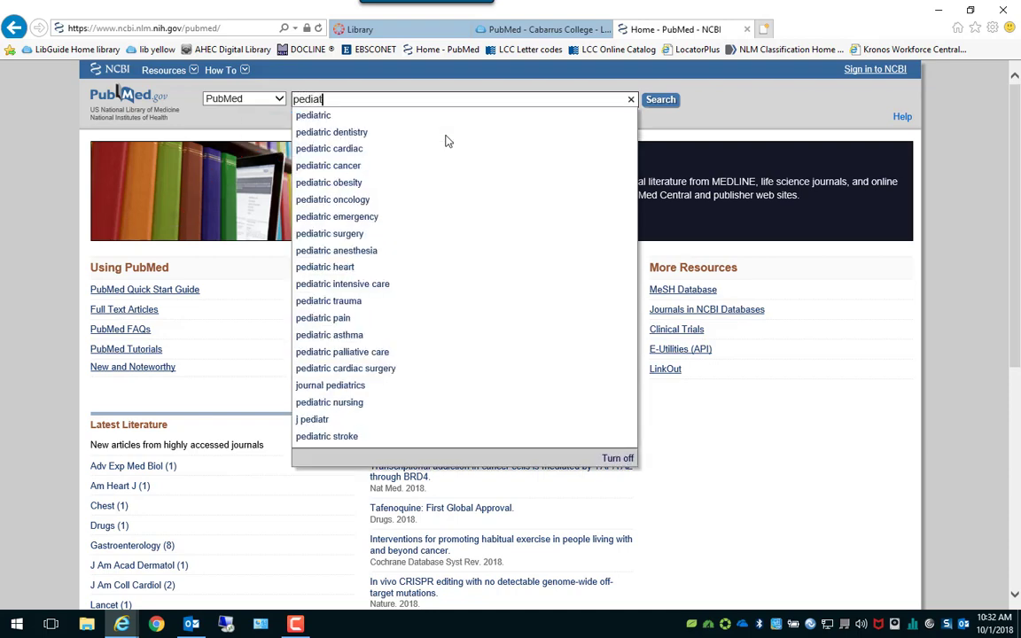
text(ric nursing)
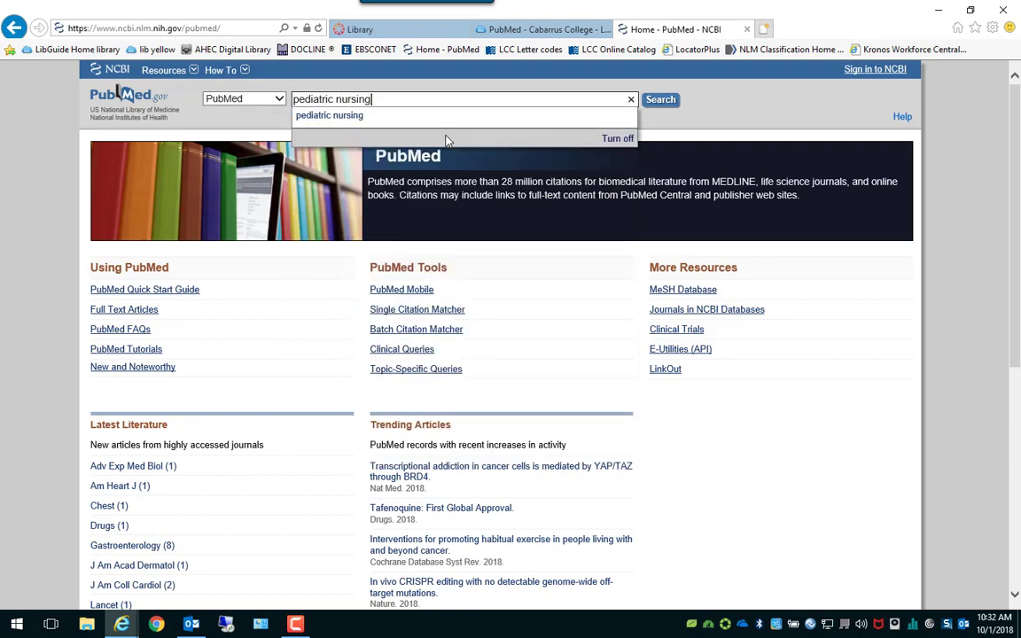
click(660, 100)
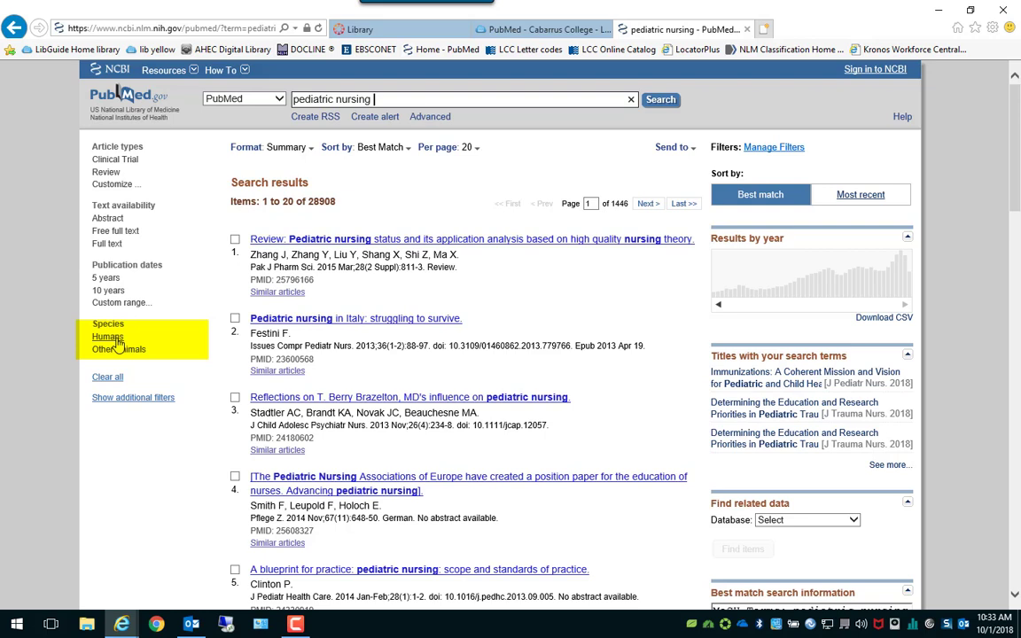
Filter the results to Humans and publication dates 2015/06/01–2018/12/31, leaving 3,194 items.
click(116, 341)
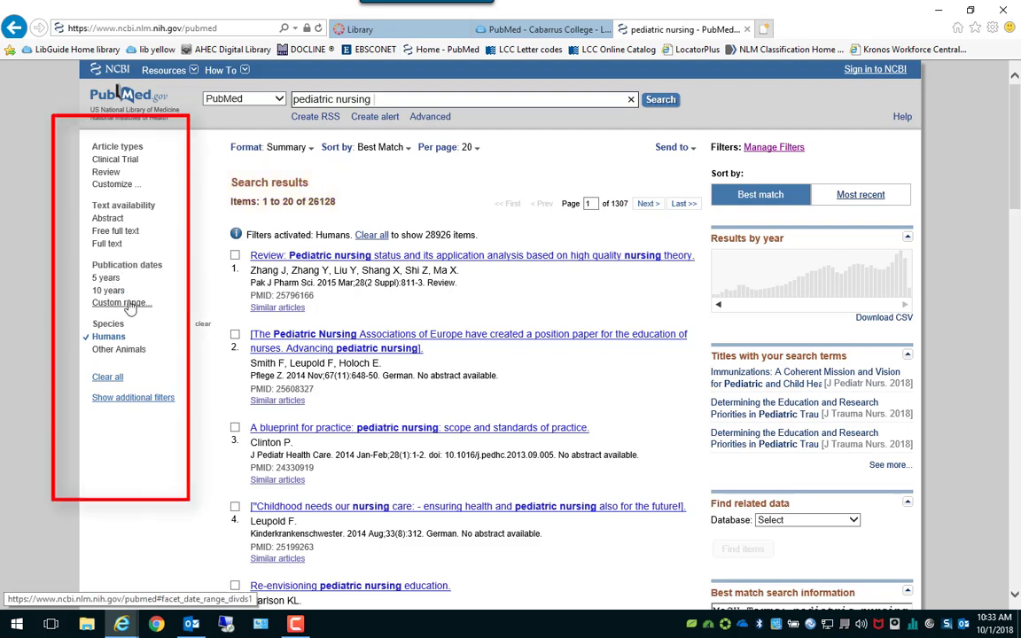
click(120, 302)
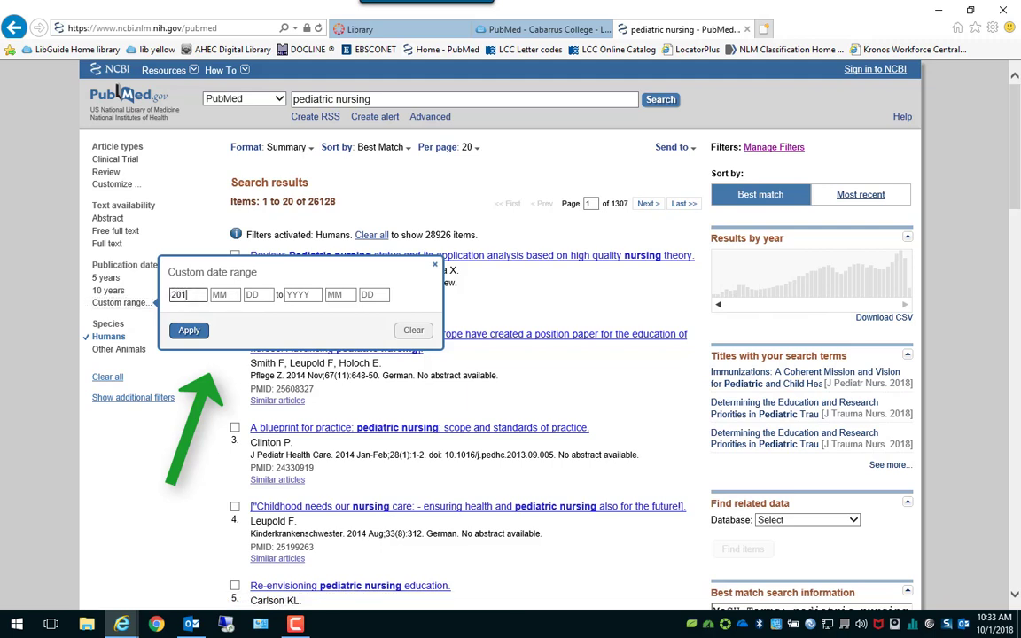
key(Tab)
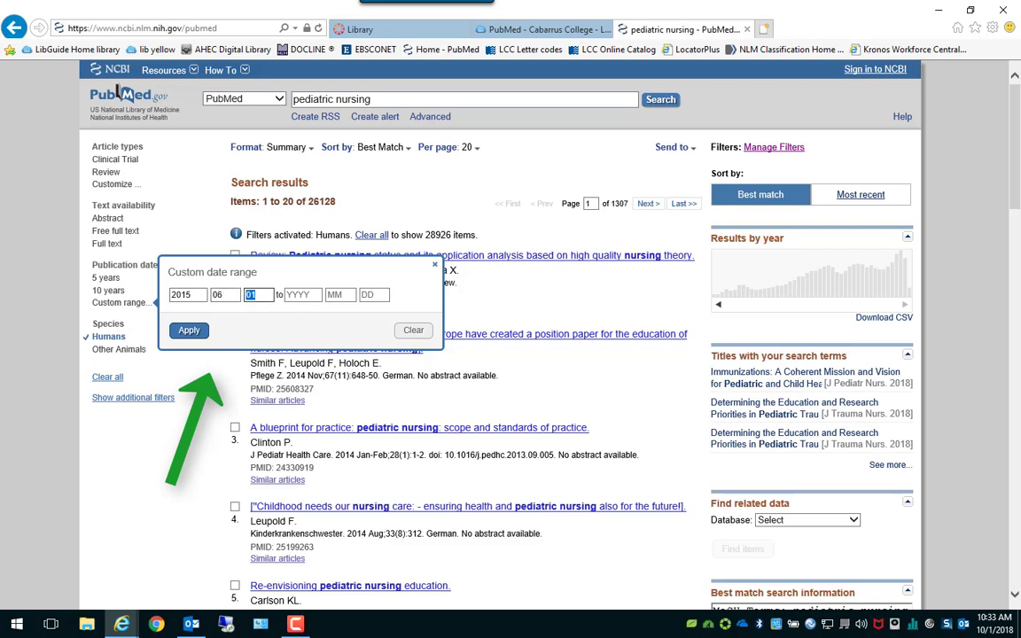
click(304, 295)
key(Tab)
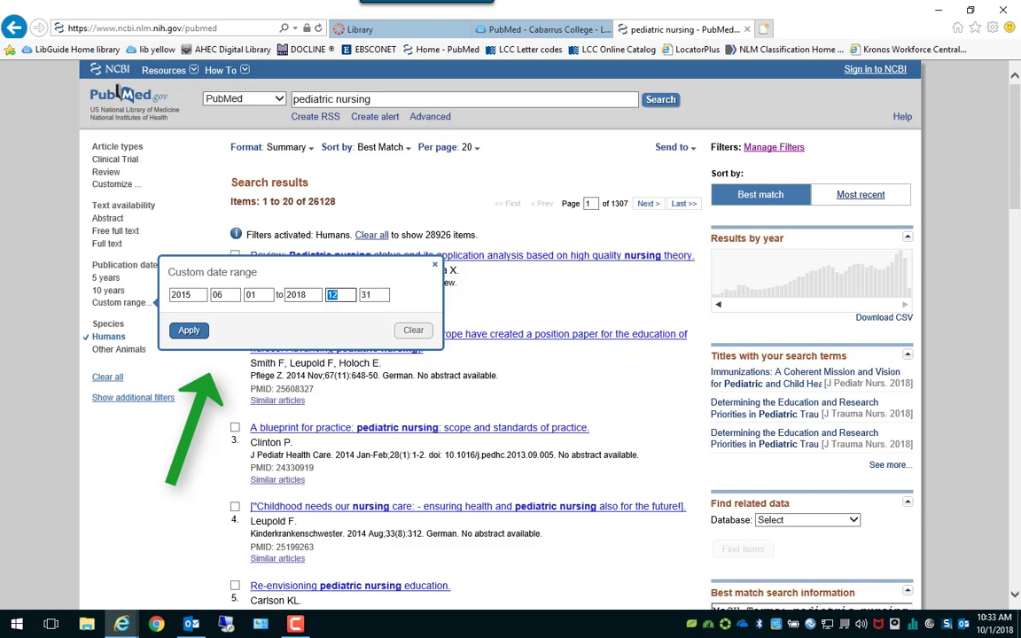
click(188, 334)
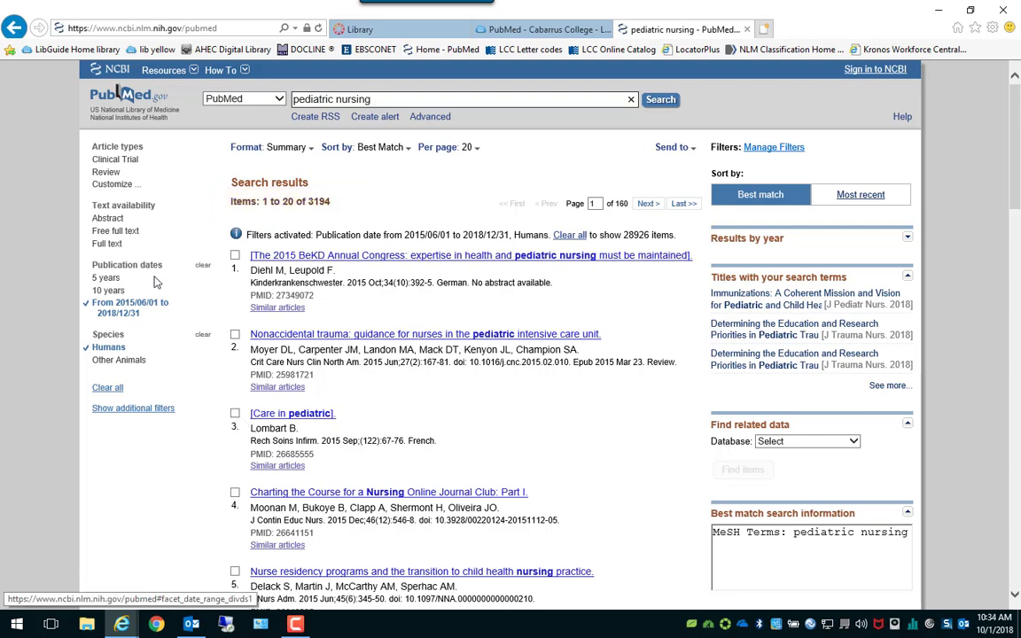
Add the Languages and Ages filter groups and apply English, leaving 3,077 results.
click(138, 415)
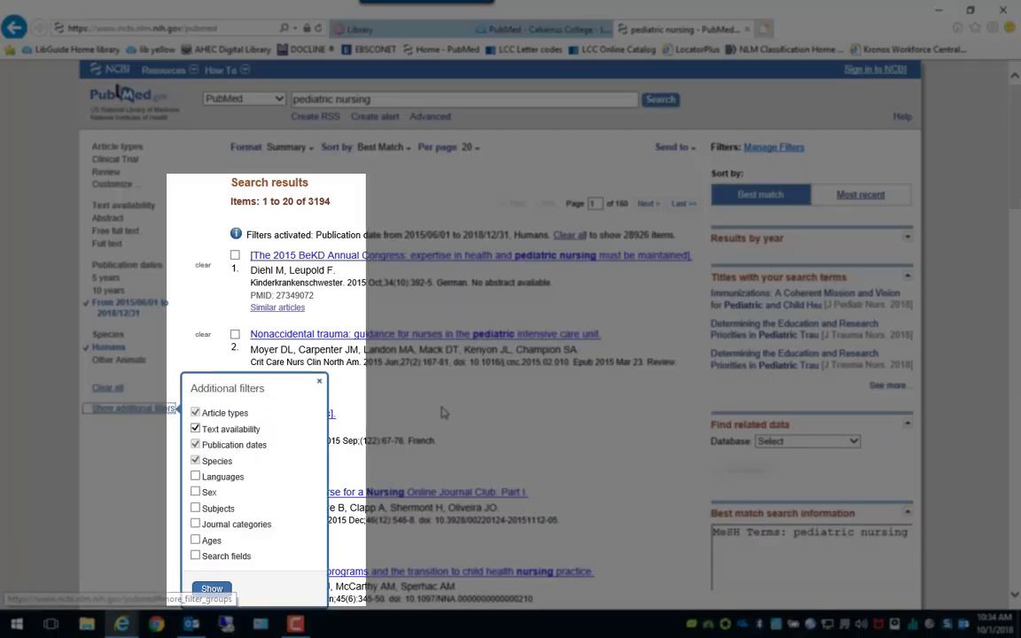
scroll(189, 346, down, 3)
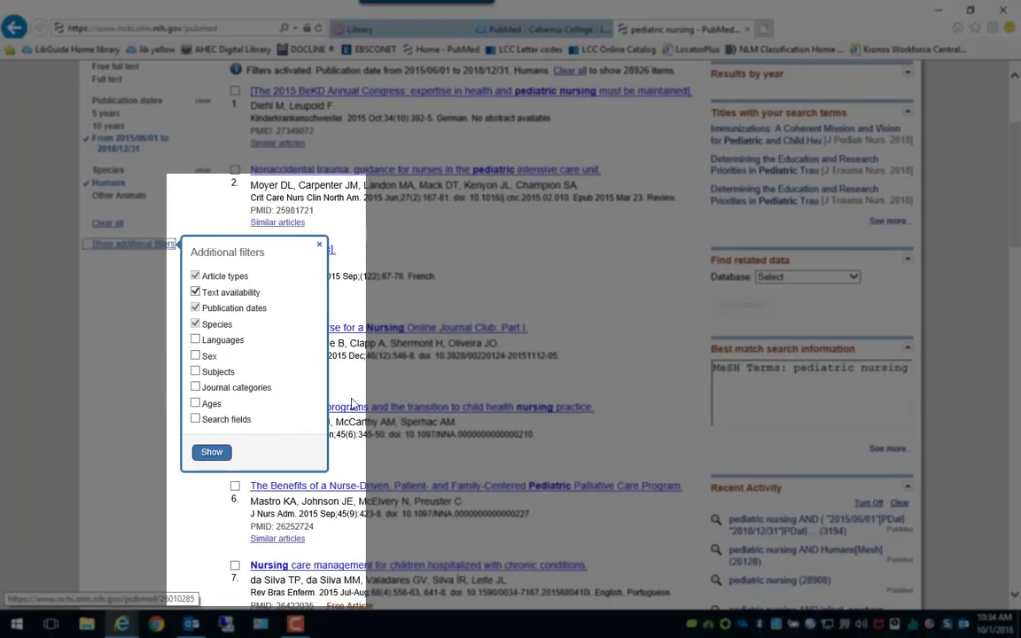
click(195, 340)
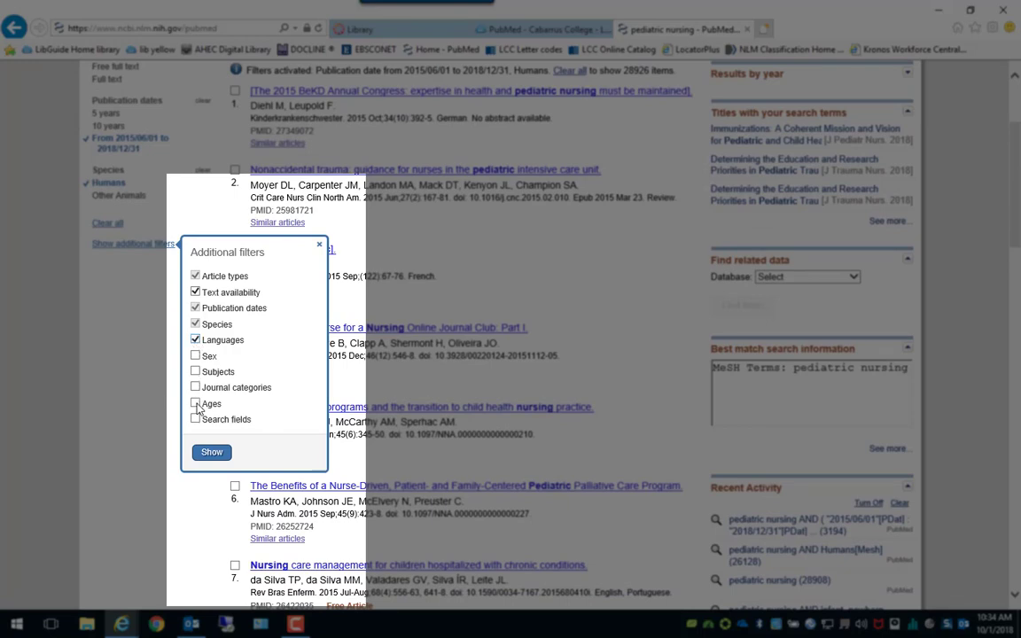
click(195, 403)
click(212, 453)
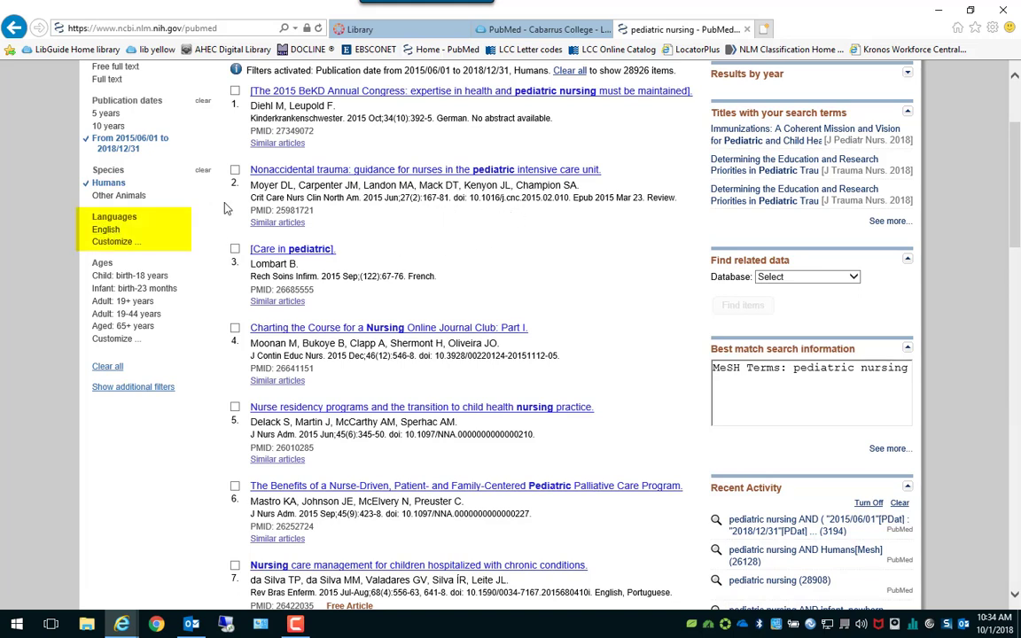
click(106, 231)
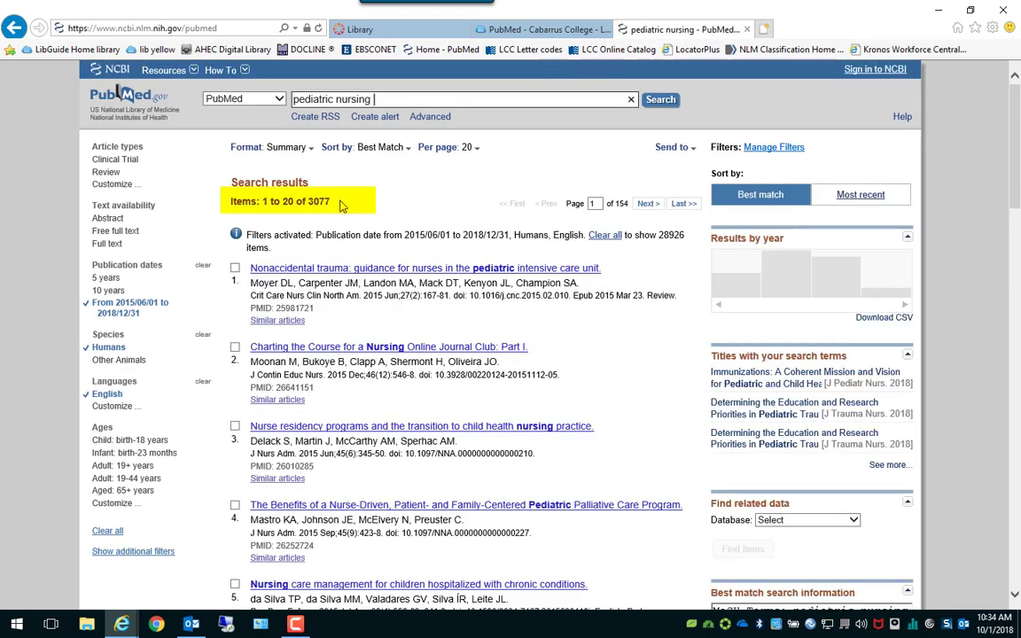
In the age group list, drop the adult, 65+ and birth-18 groups and add Preschool Child: 2-5 years.
scroll(406, 288, down, 1)
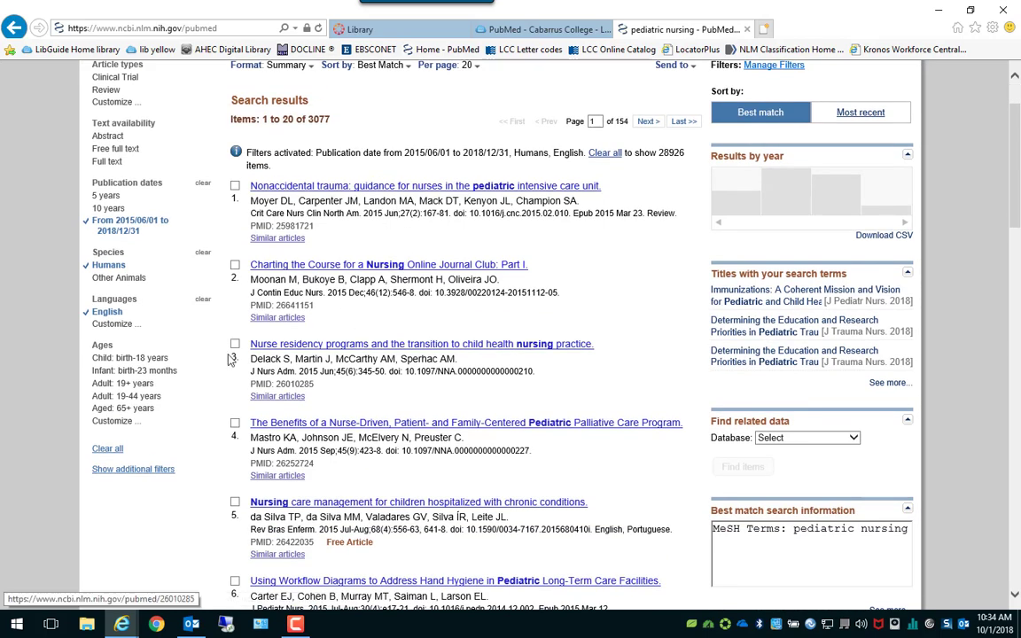
click(117, 423)
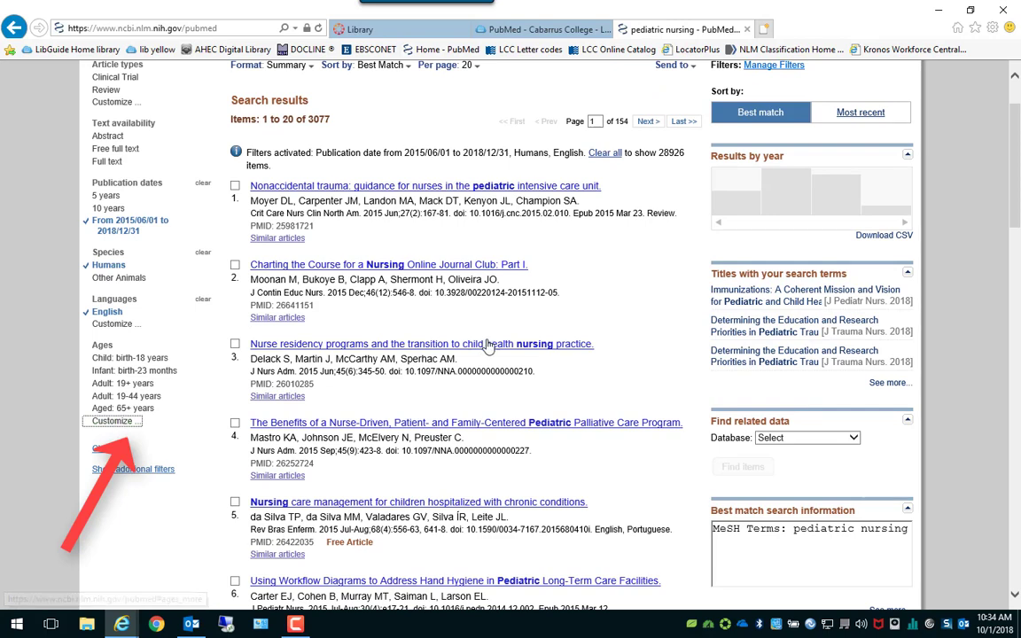
scroll(502, 343, down, 1)
click(161, 538)
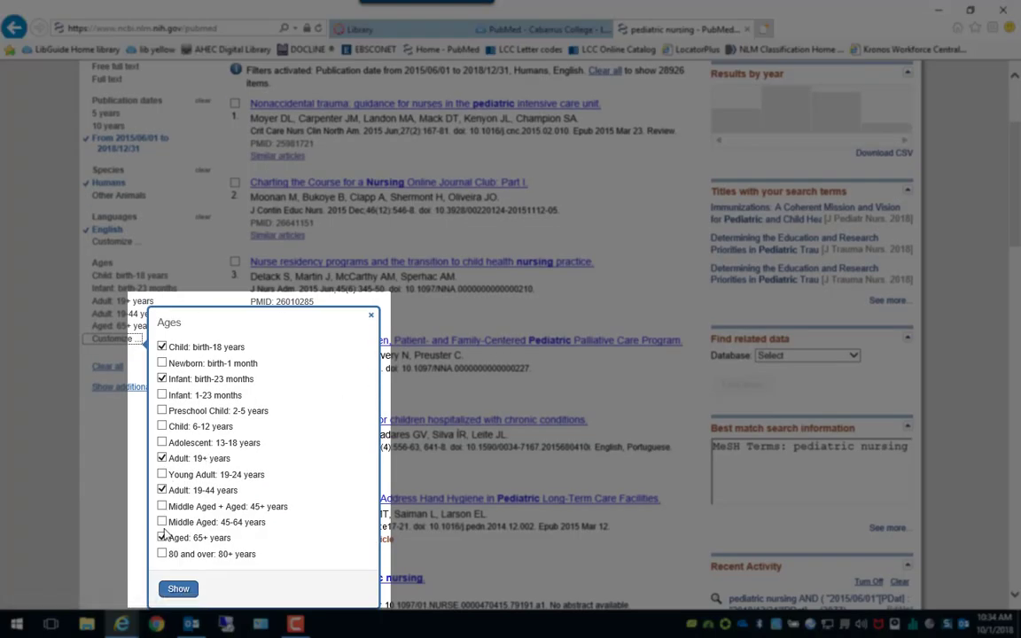
click(161, 490)
click(161, 459)
click(162, 347)
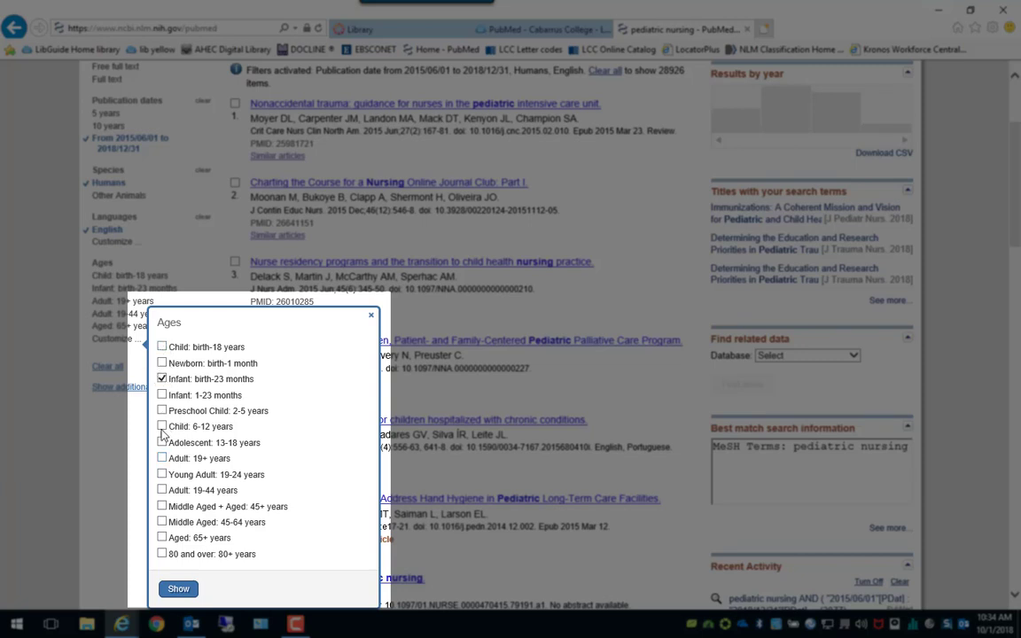
click(163, 413)
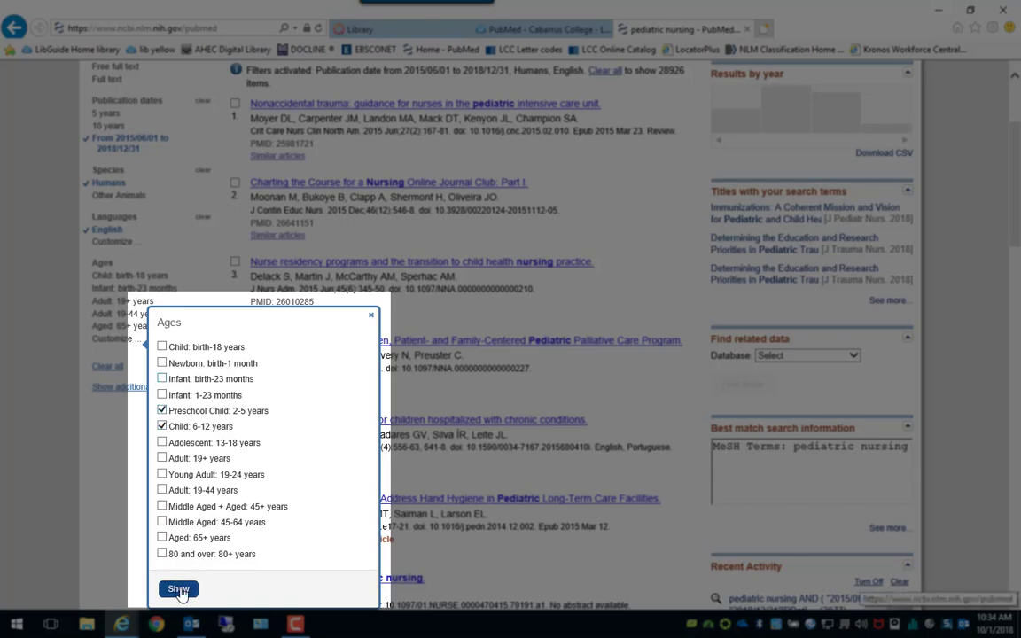
click(177, 588)
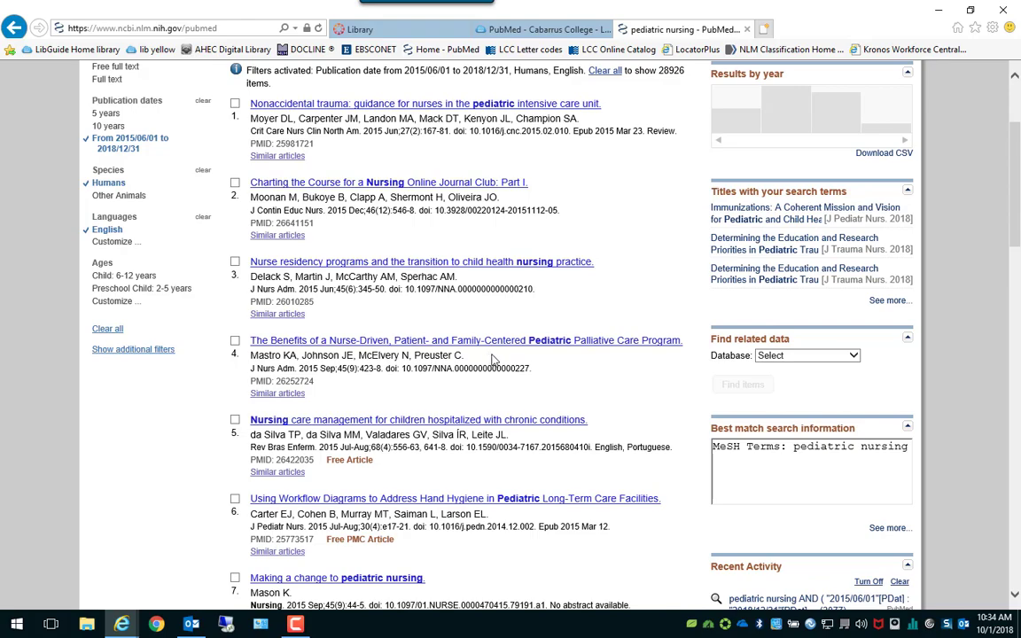
Turn on the Child: 6-12 years and Preschool Child: 2-5 years filters, cutting results to 1,651.
scroll(494, 359, up, 2)
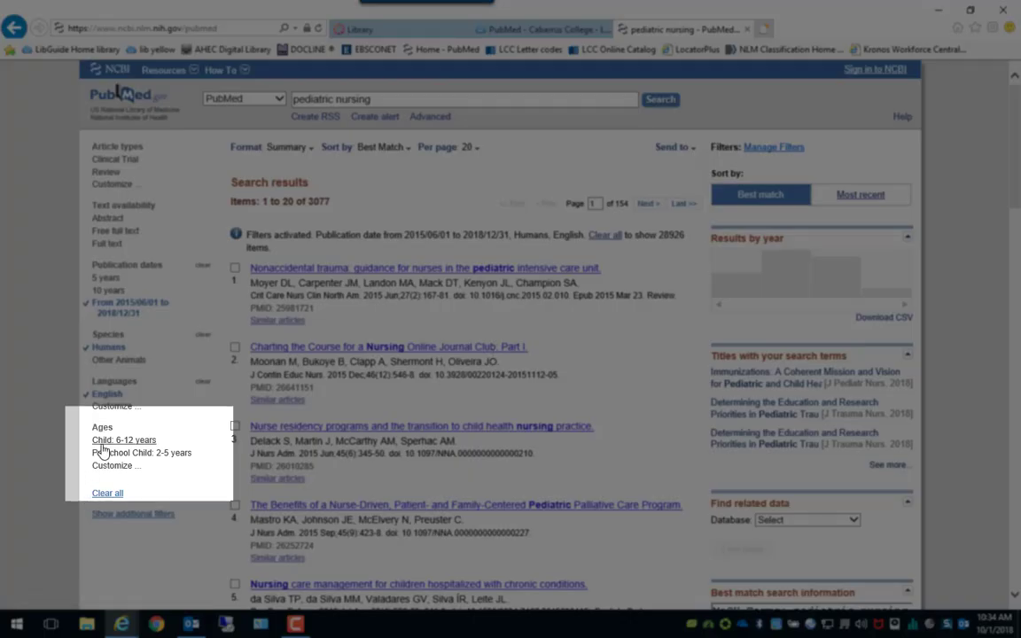
click(100, 449)
click(104, 451)
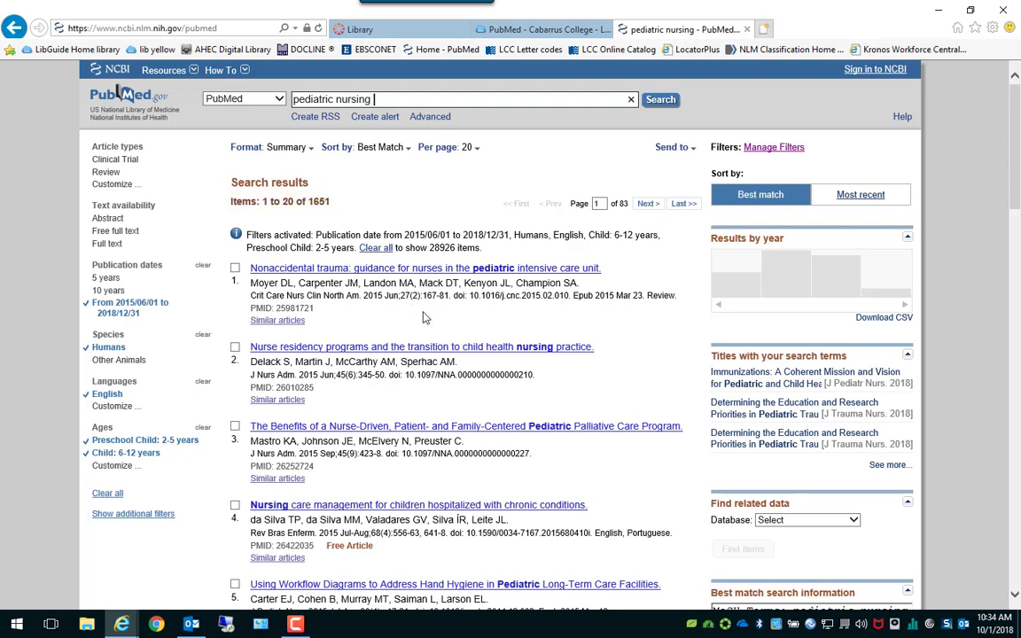
scroll(423, 318, down, 1)
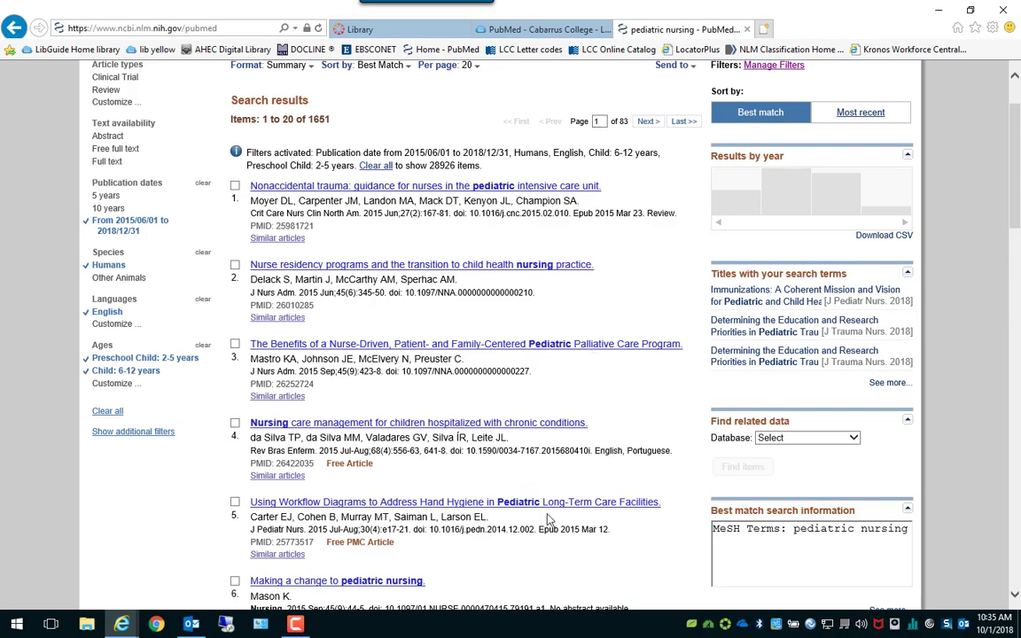
scroll(546, 500, down, 1)
scroll(546, 500, down, 1)
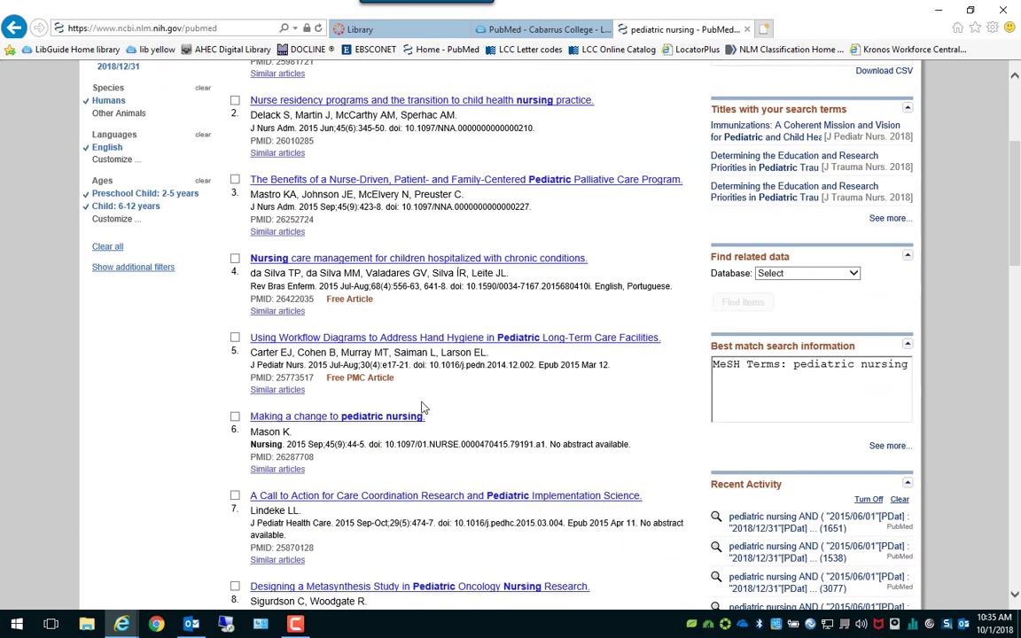
scroll(472, 367, up, 3)
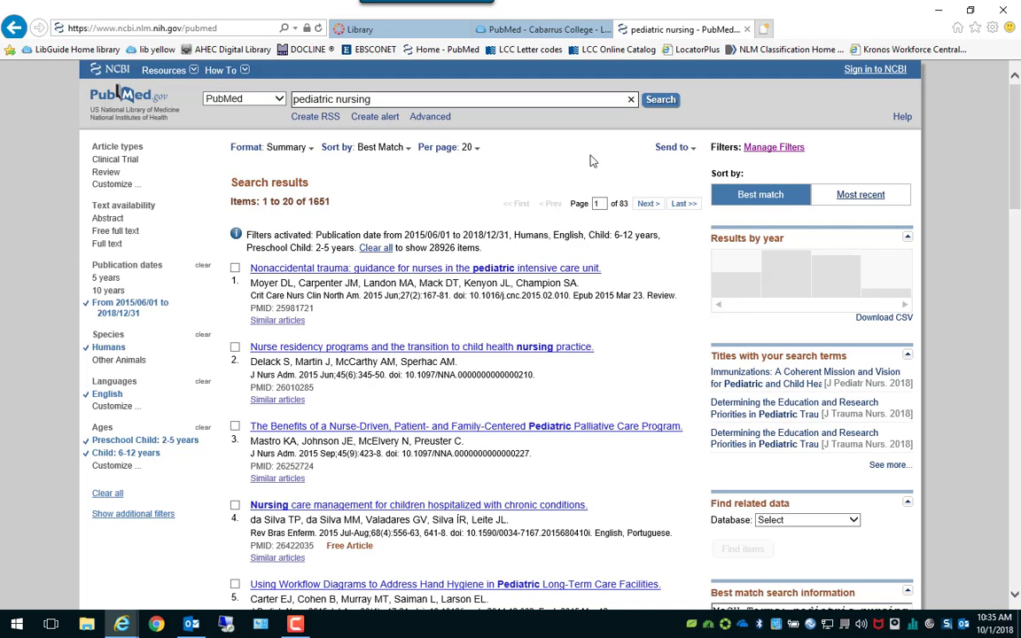
Extend the query to 'pediatric nursing AND trauma', narrowing results to 108 items.
text(ND)
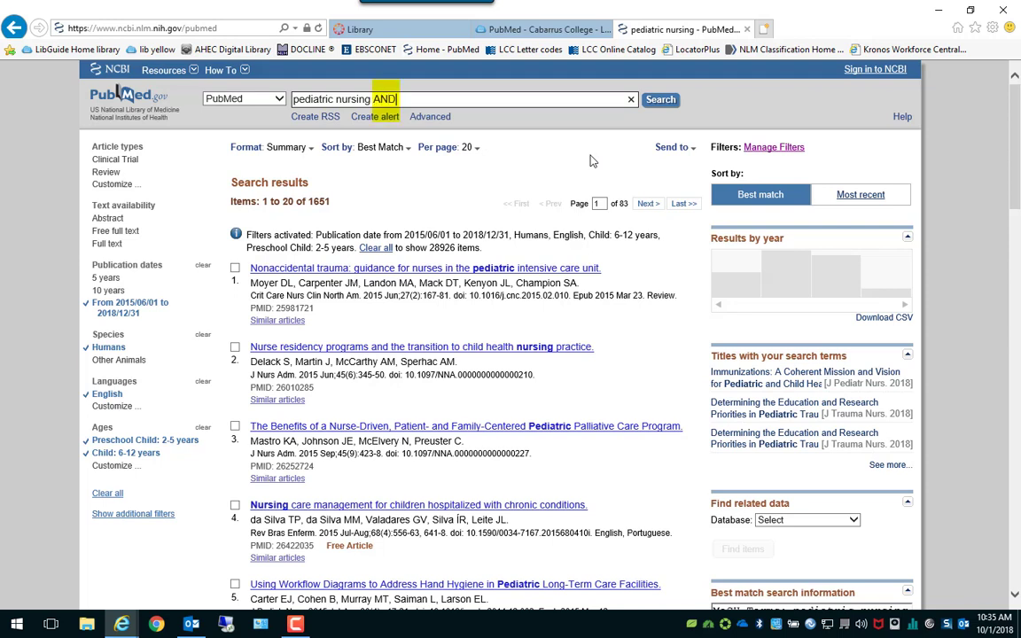
text( trauma)
click(653, 103)
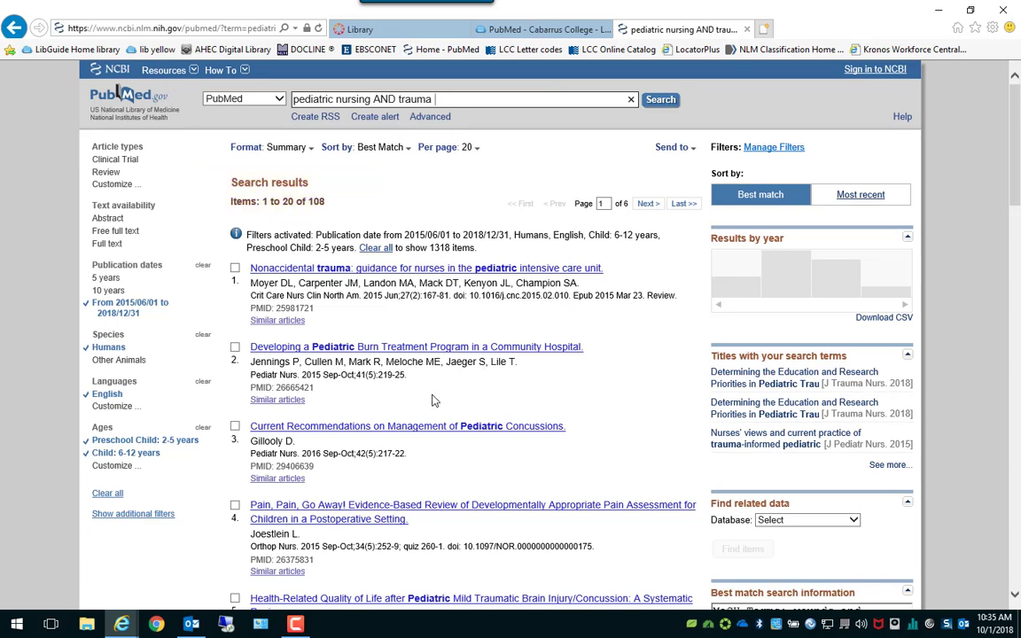
scroll(586, 365, down, 5)
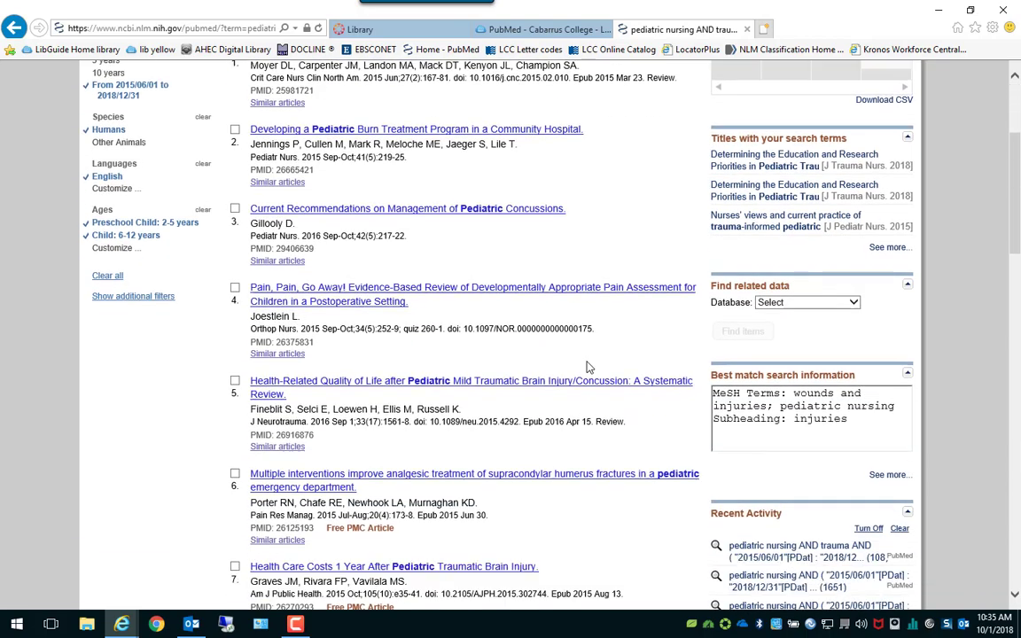
scroll(479, 328, up, 5)
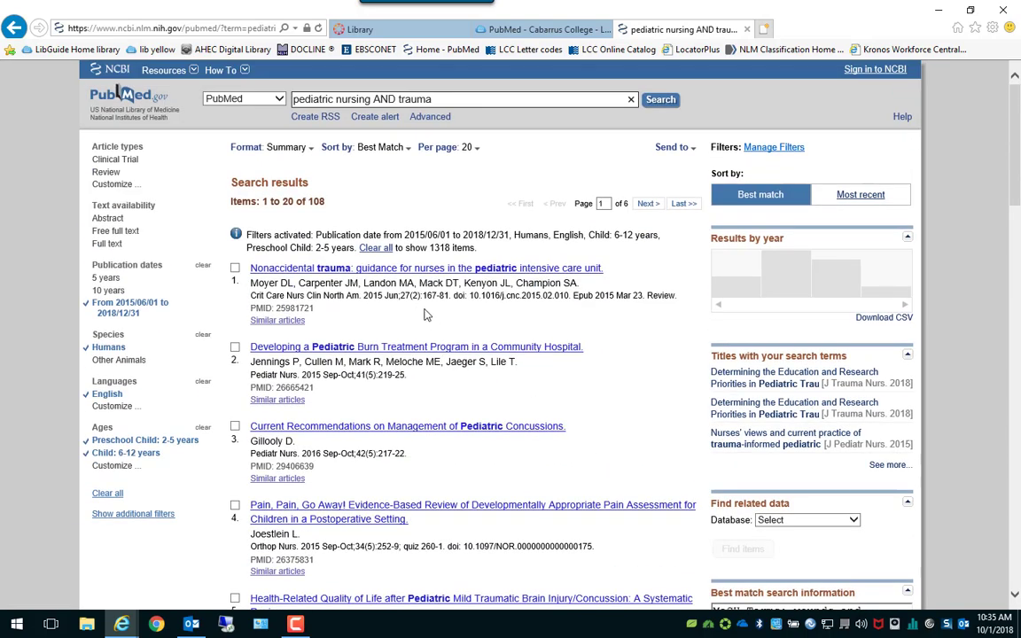
View the Nonaccidental trauma abstract's publication type and MeSH terms, then return to the results.
click(395, 268)
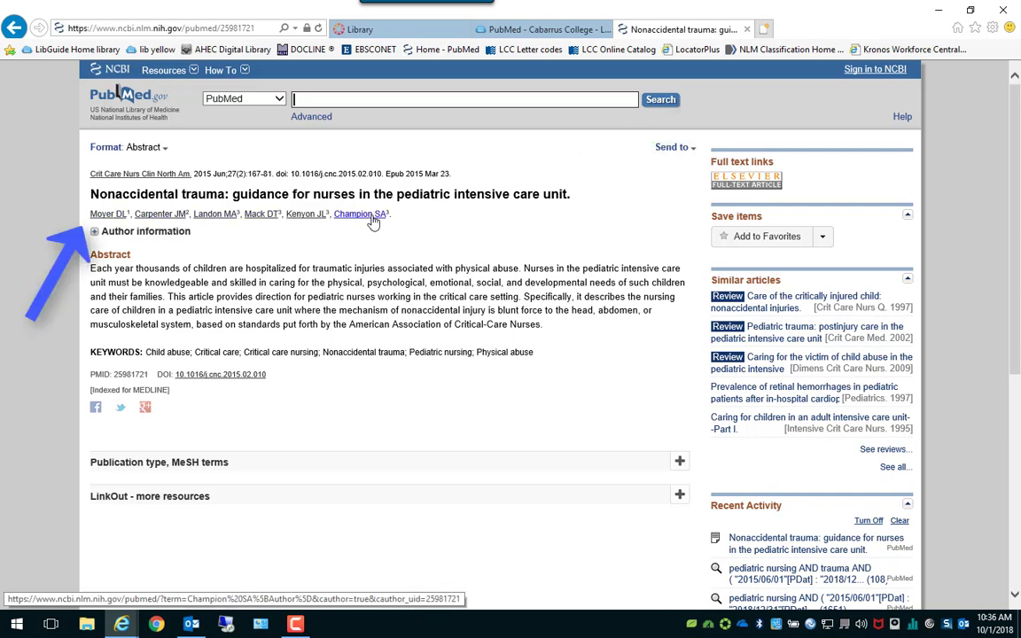
scroll(328, 457, down, 2)
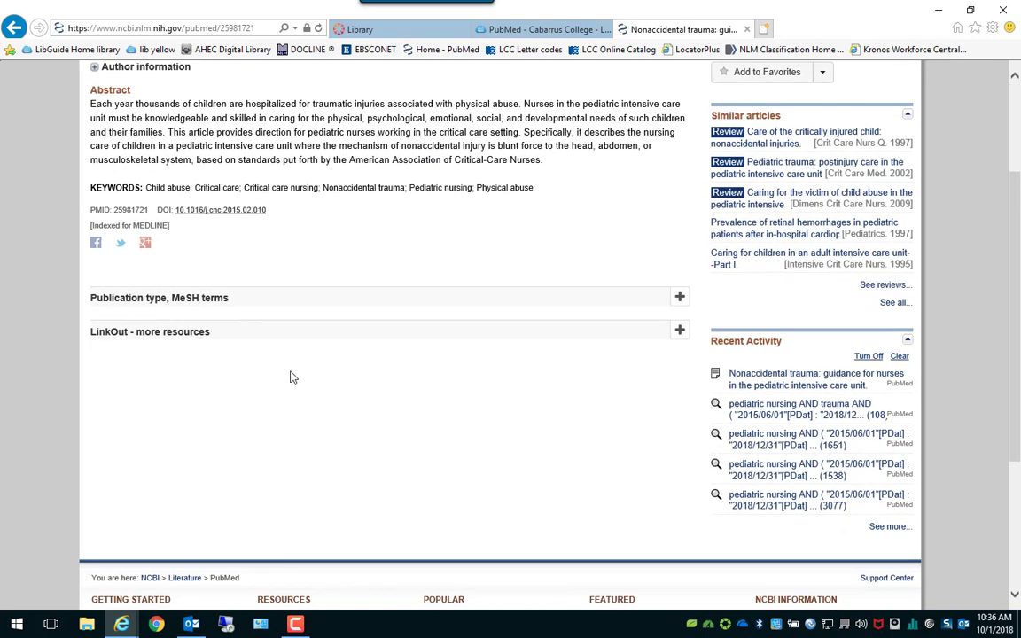
click(187, 302)
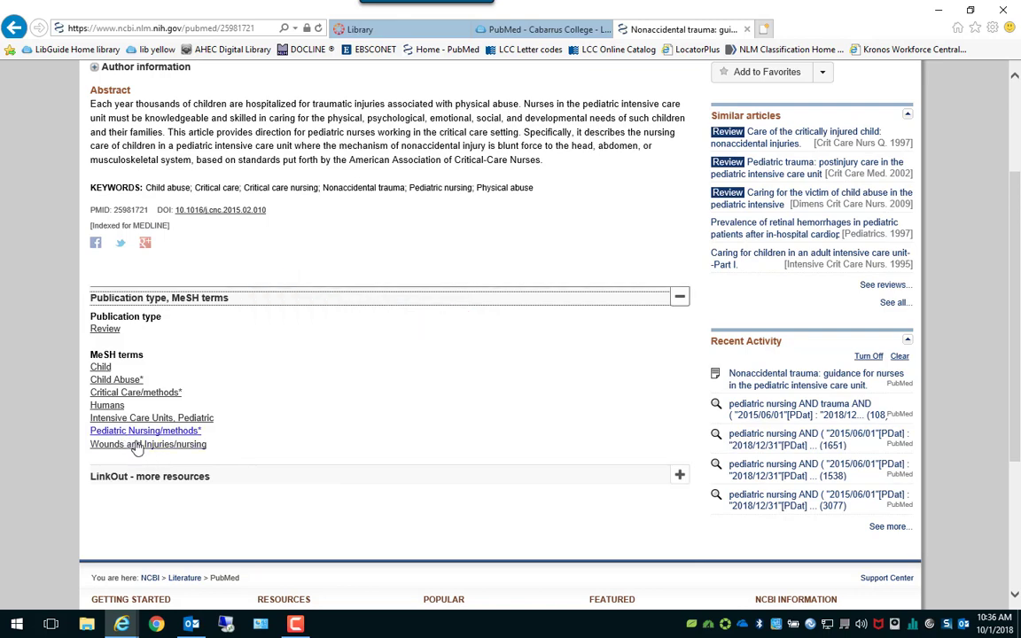
scroll(253, 453, up, 3)
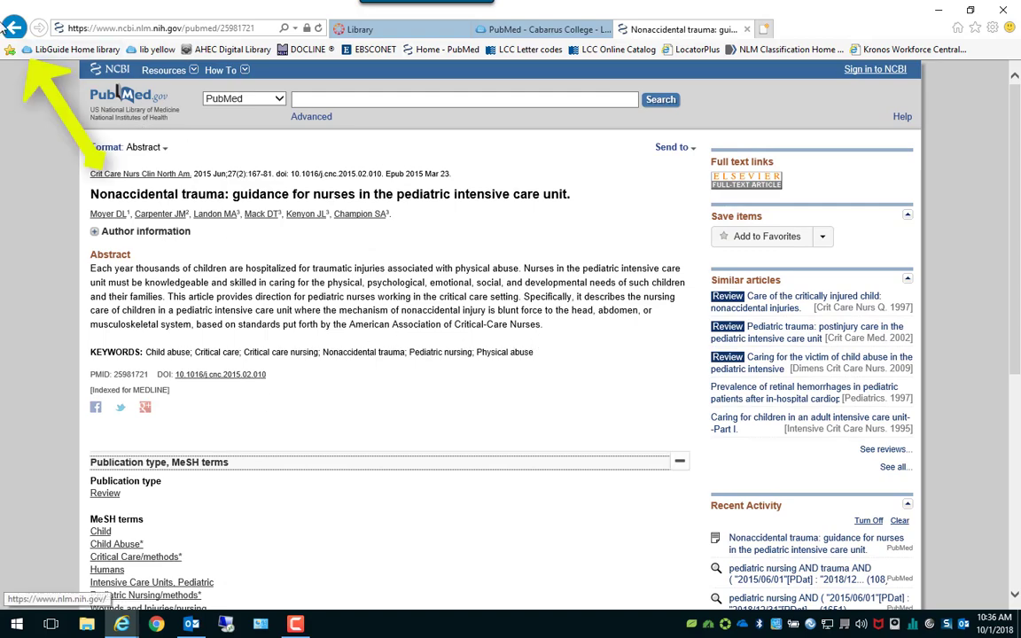
key(alt+Left)
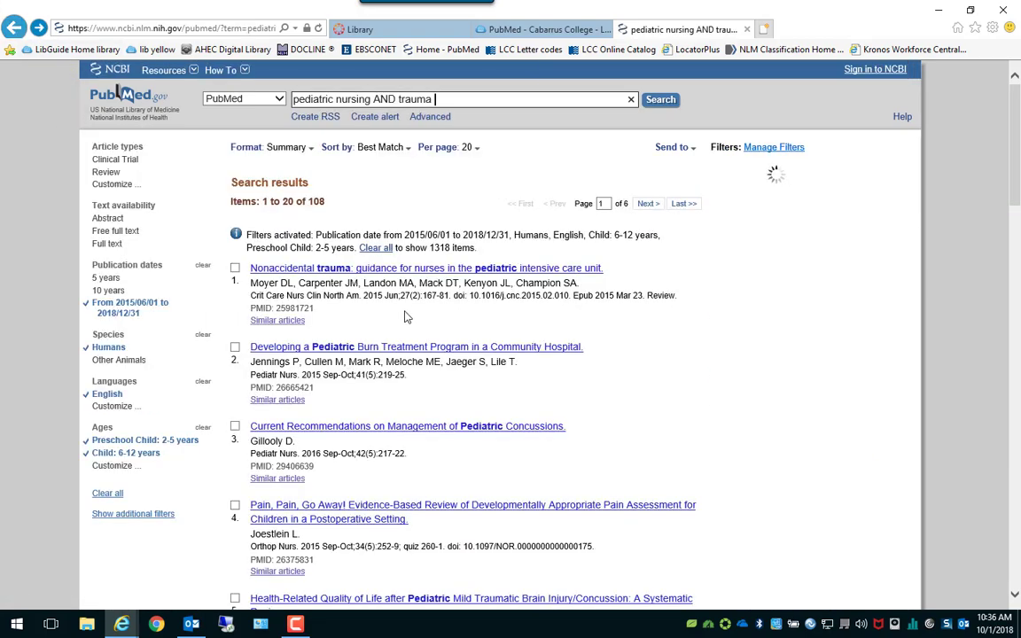
Open the abstract of 'Health Care Costs 1 Year After Pediatric Traumatic Brain Injury'.
scroll(406, 316, down, 3)
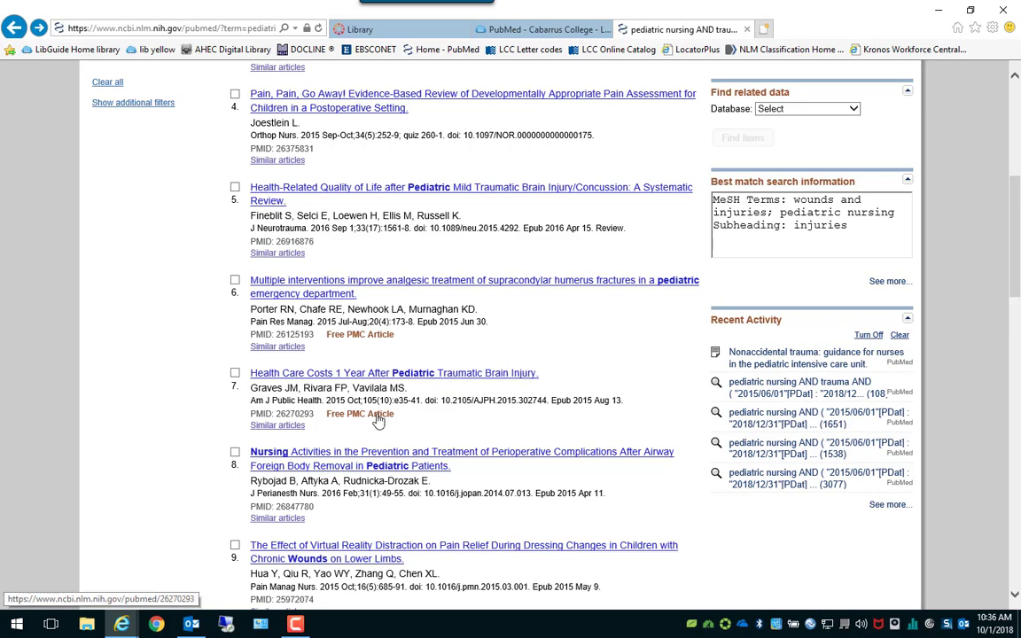
click(343, 375)
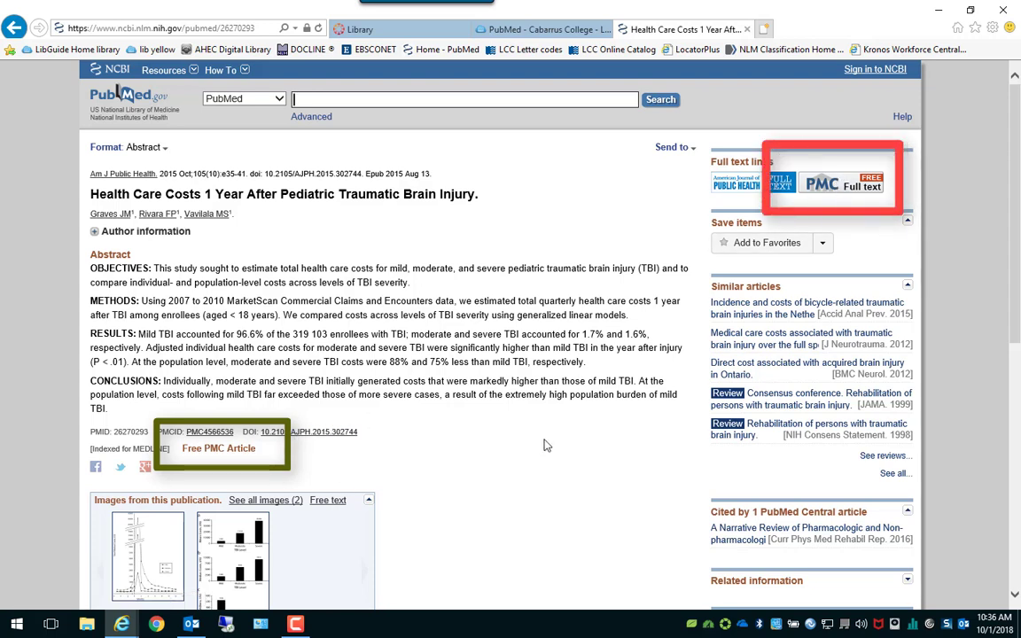
Open the brain injury cost article's PMC free full text and PDF (543K), then return to its abstract.
click(842, 189)
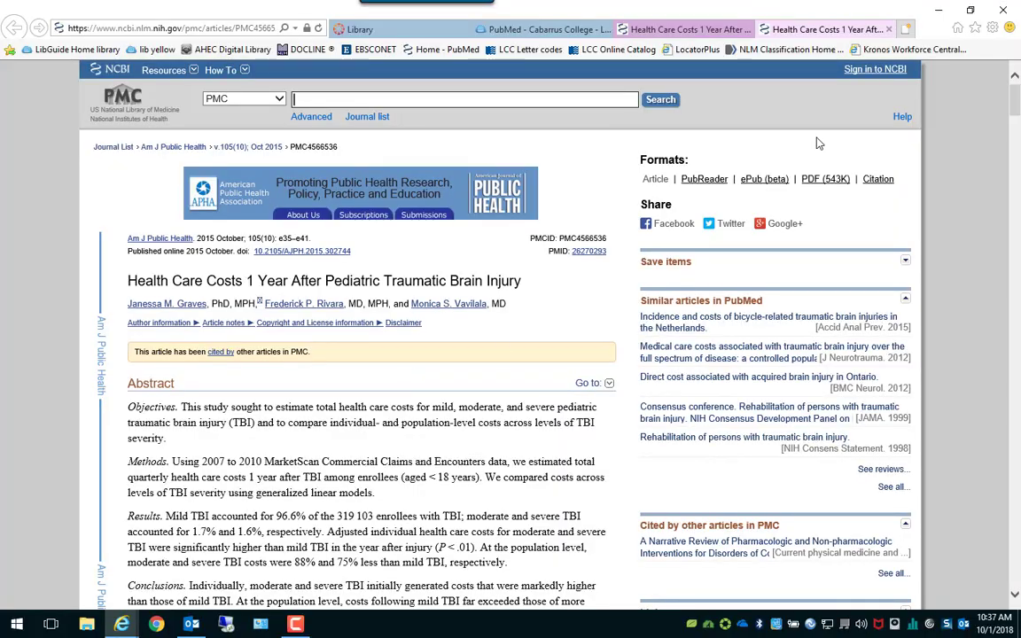
scroll(383, 396, down, 8)
scroll(383, 396, down, 10)
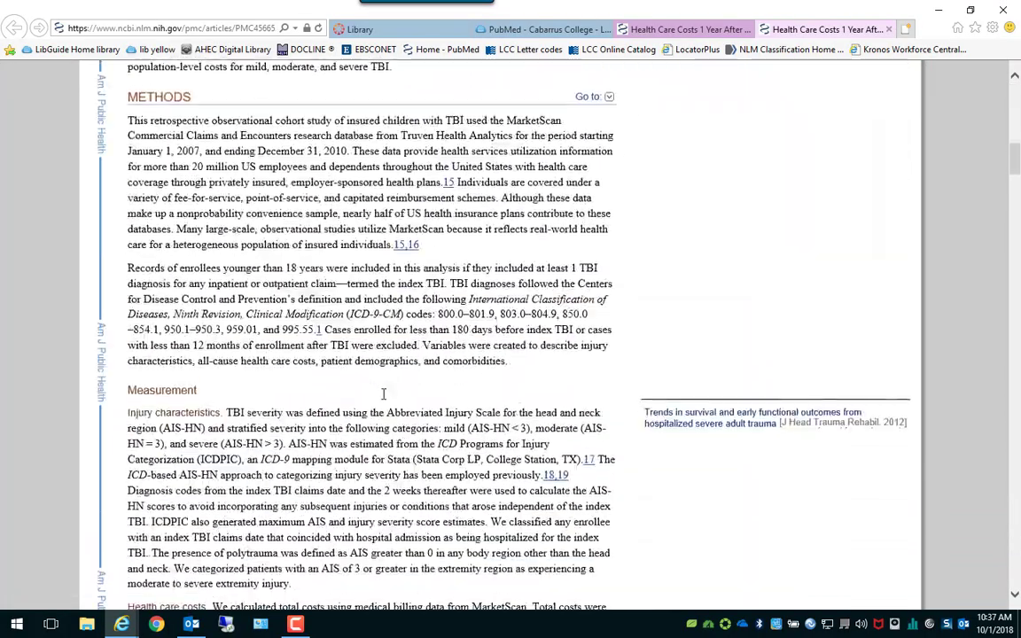
scroll(410, 366, up, 15)
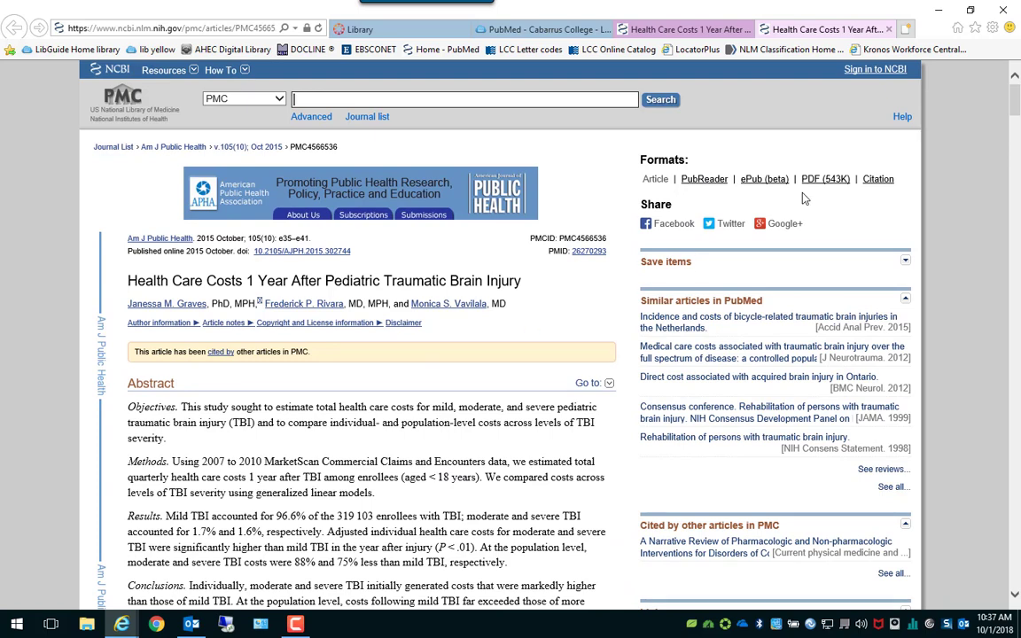
click(824, 179)
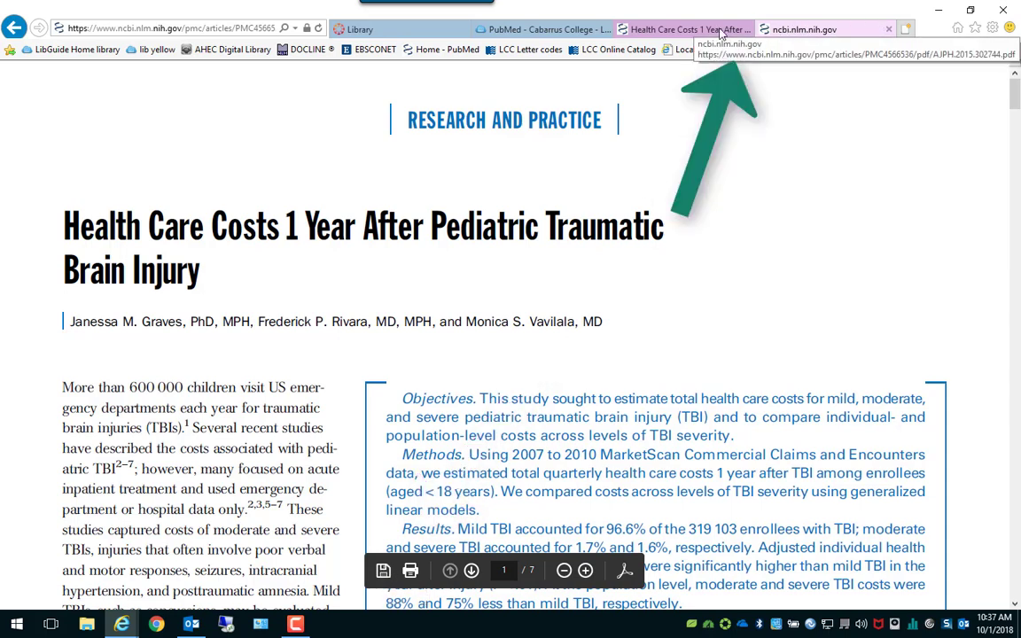
click(697, 30)
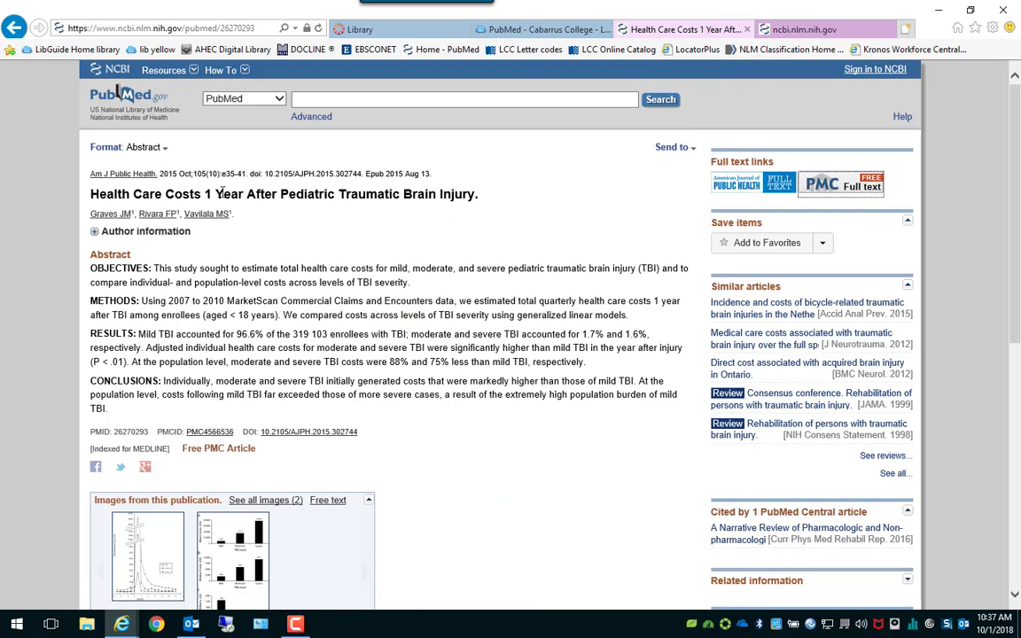
Glance back at the article's PDF tab before leaving it.
click(16, 30)
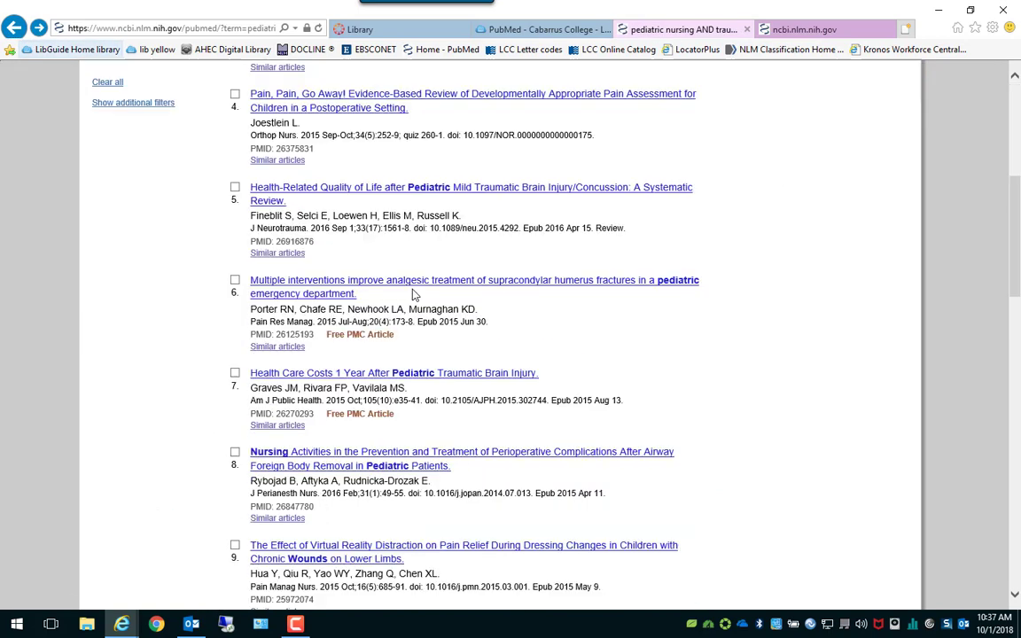
click(796, 31)
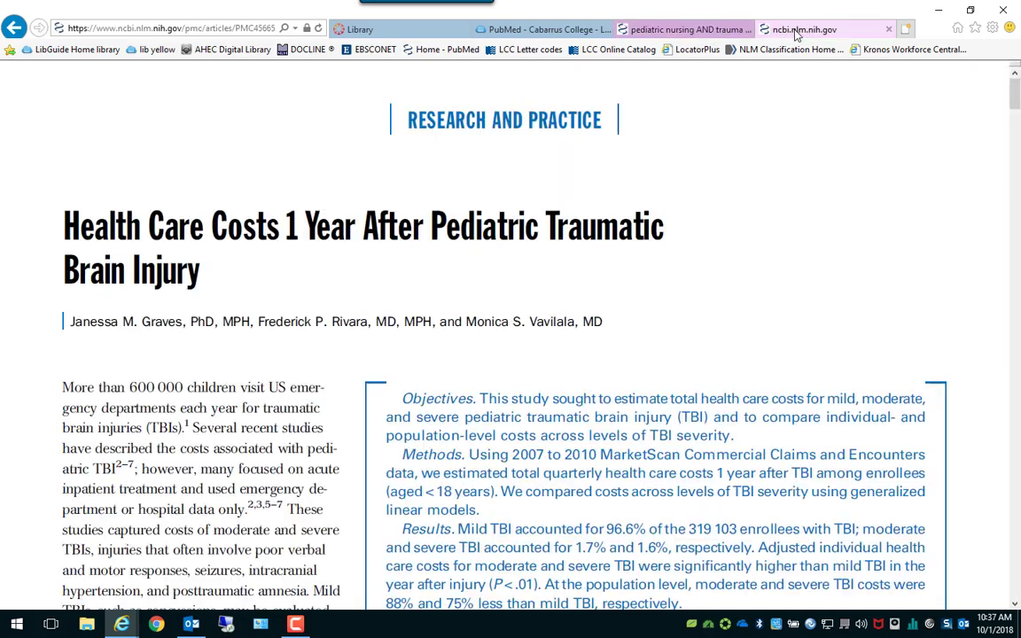
scroll(372, 257, down, 2)
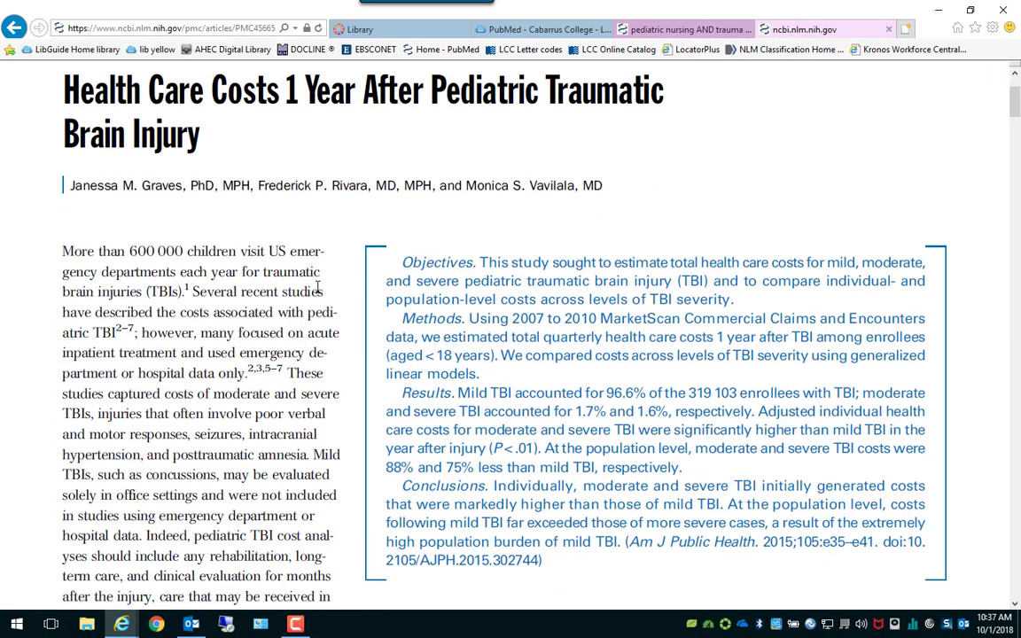
scroll(500, 172, up, 2)
Return to the 108 filtered pediatric nursing AND trauma results and scroll through the list.
click(656, 29)
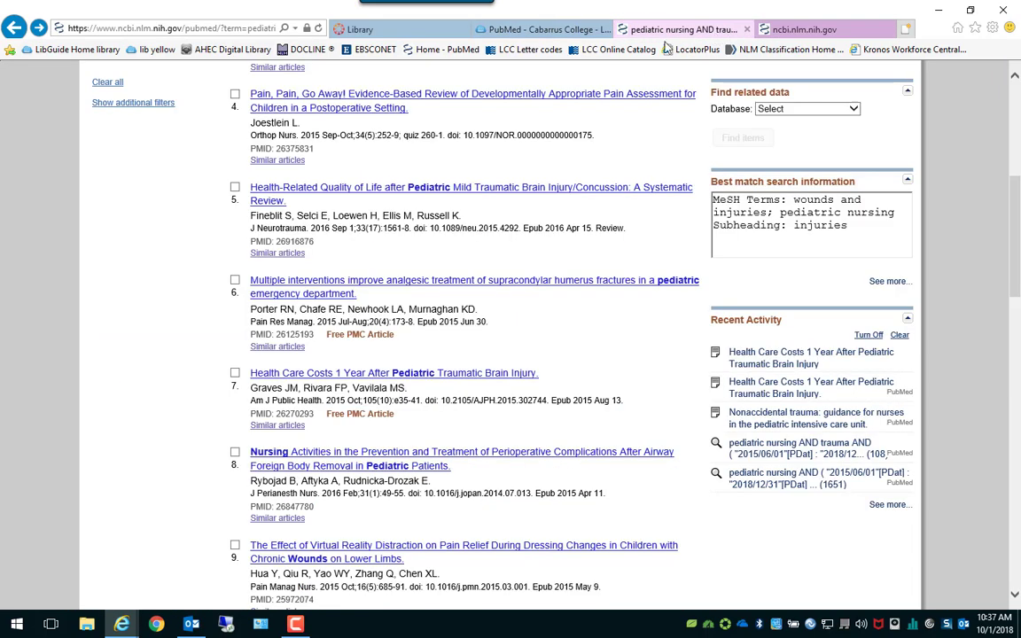
scroll(550, 310, down, 1)
scroll(586, 346, down, 3)
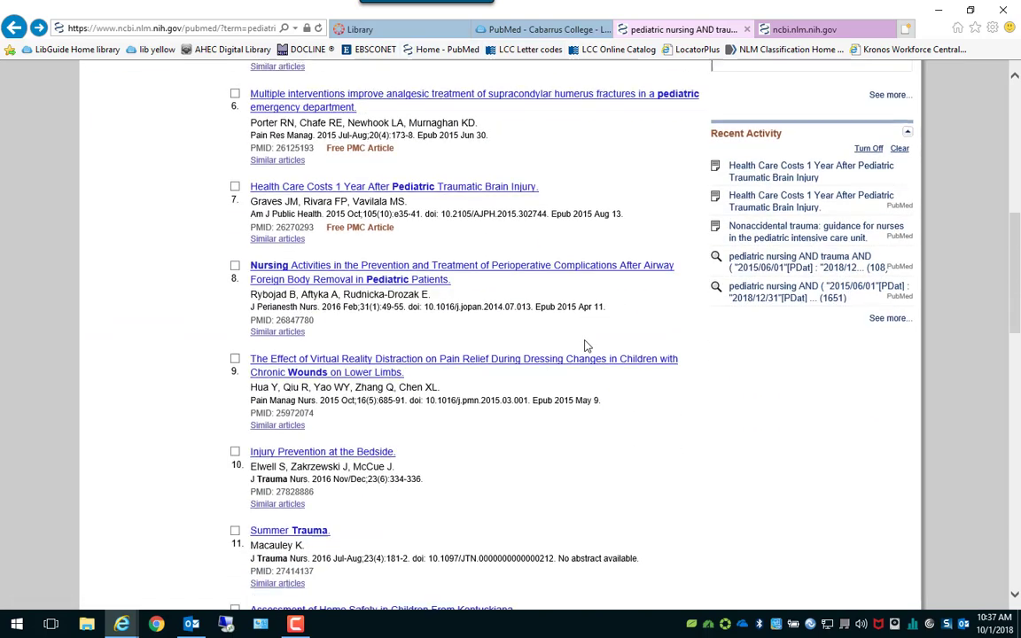
scroll(582, 341, up, 5)
scroll(582, 345, up, 1)
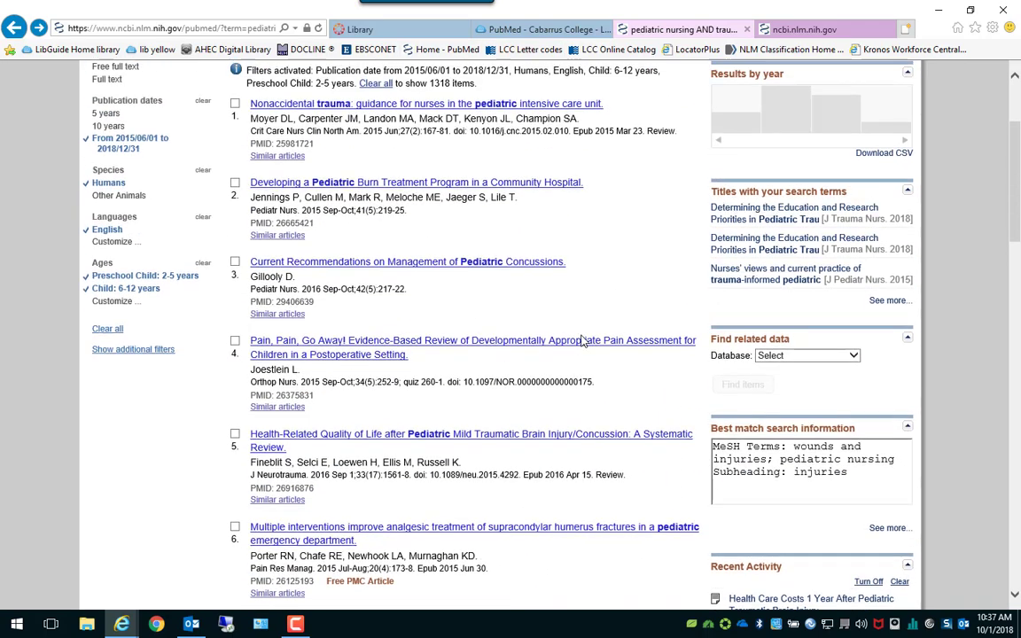
scroll(582, 344, down, 3)
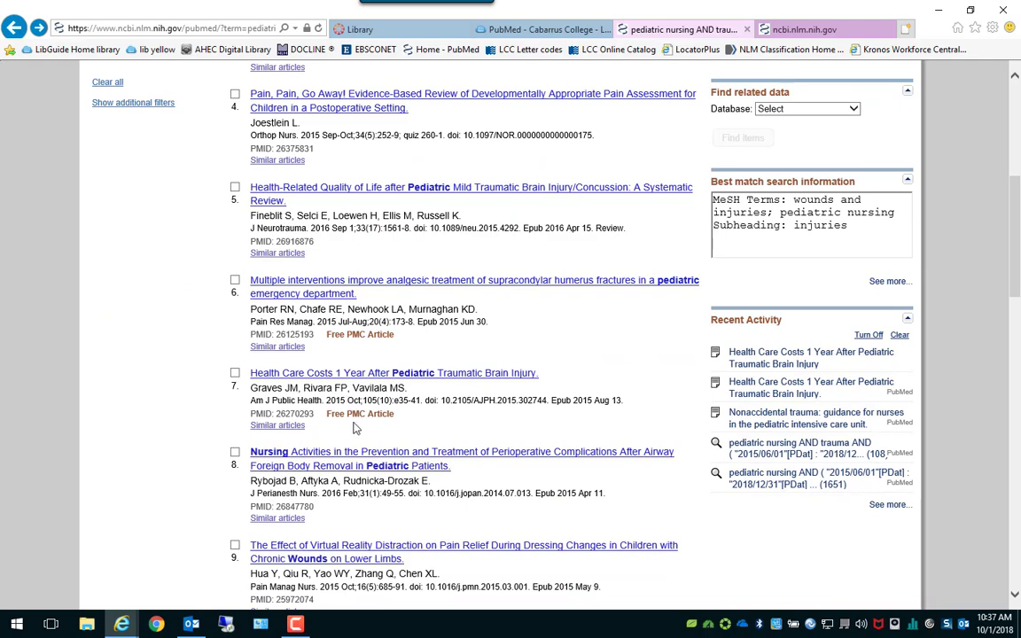
scroll(476, 404, down, 2)
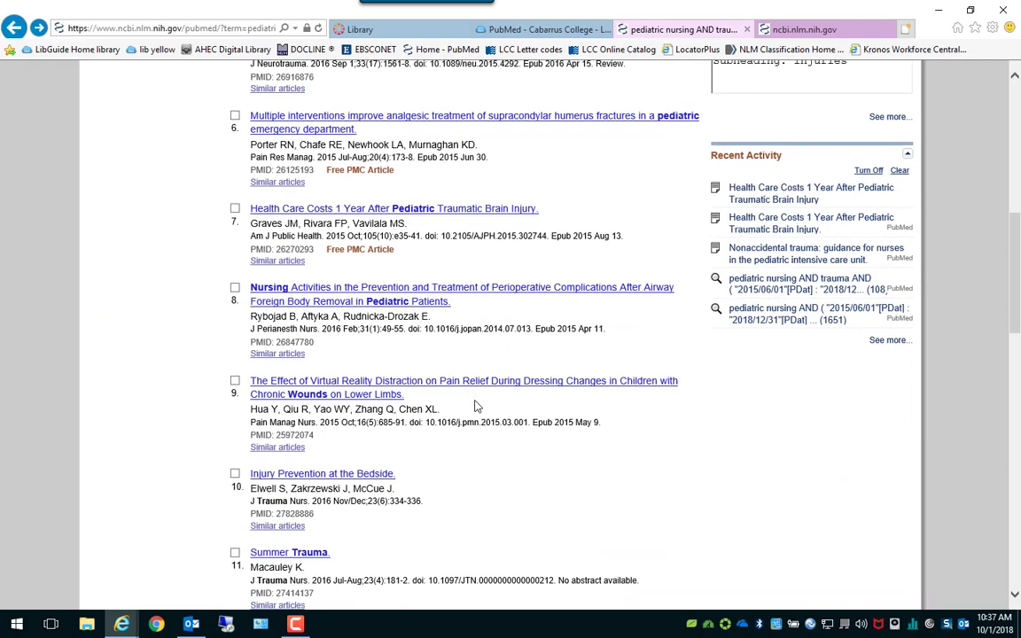
scroll(476, 406, up, 7)
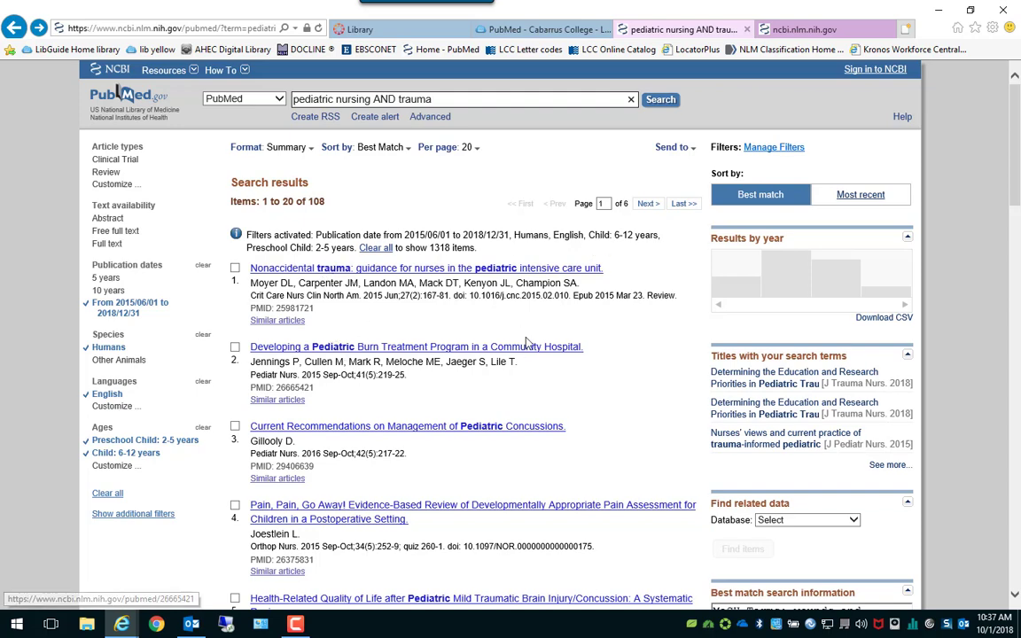
scroll(526, 344, down, 1)
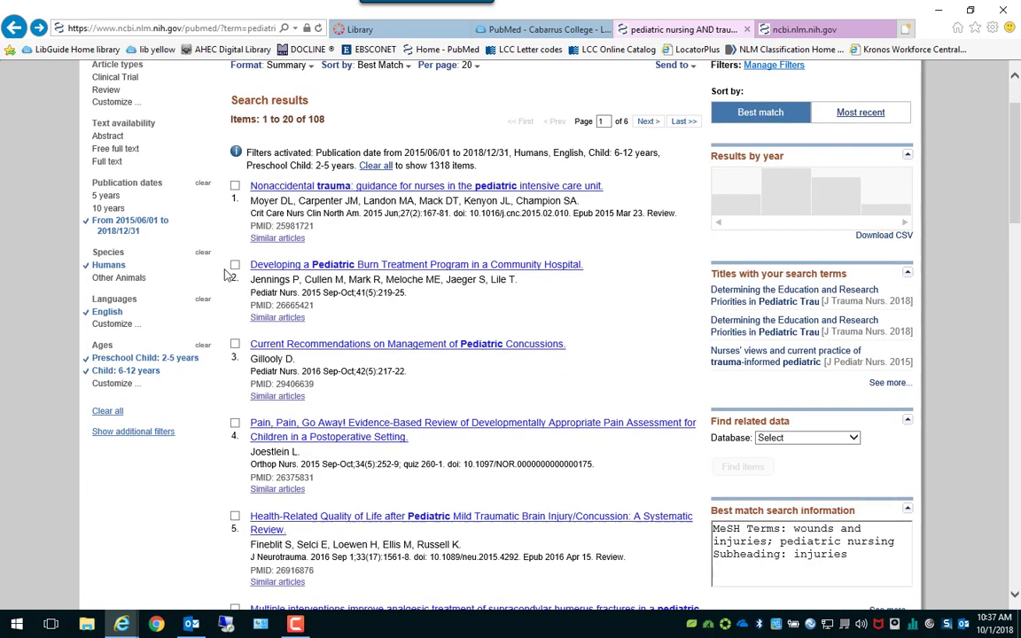
scroll(311, 321, down, 1)
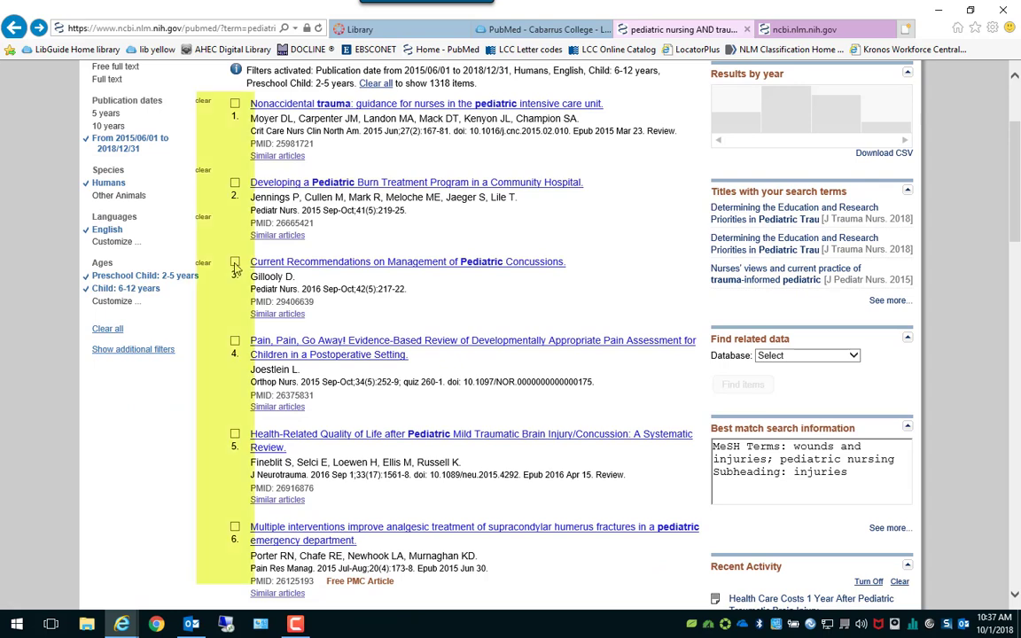
Tick results 3, 5, 10 and 11, including the brain injury quality-of-life review and Summer Trauma.
scroll(454, 282, down, 2)
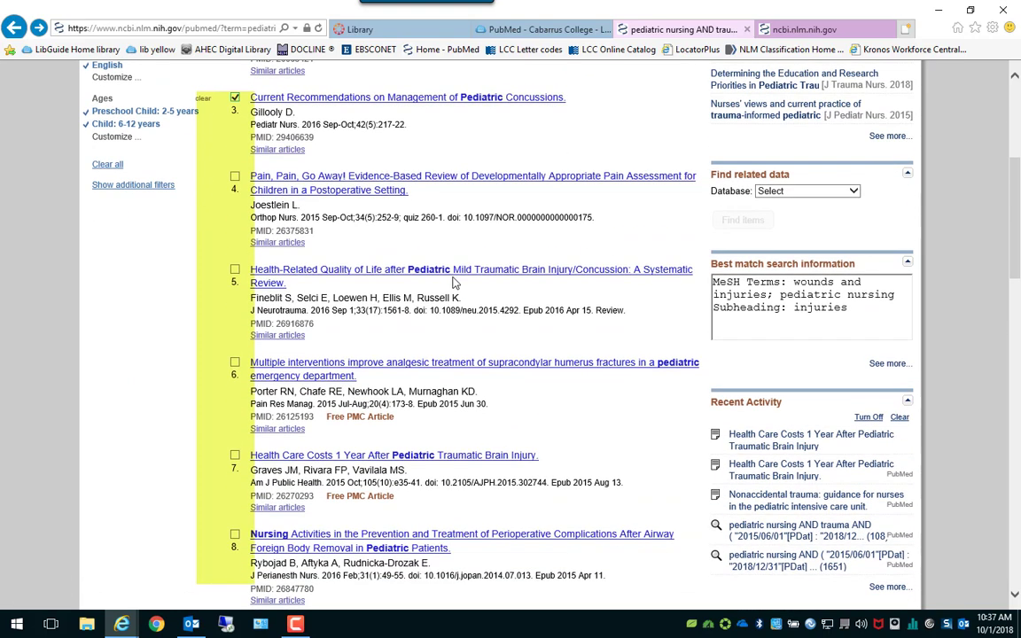
click(235, 268)
scroll(512, 310, down, 4)
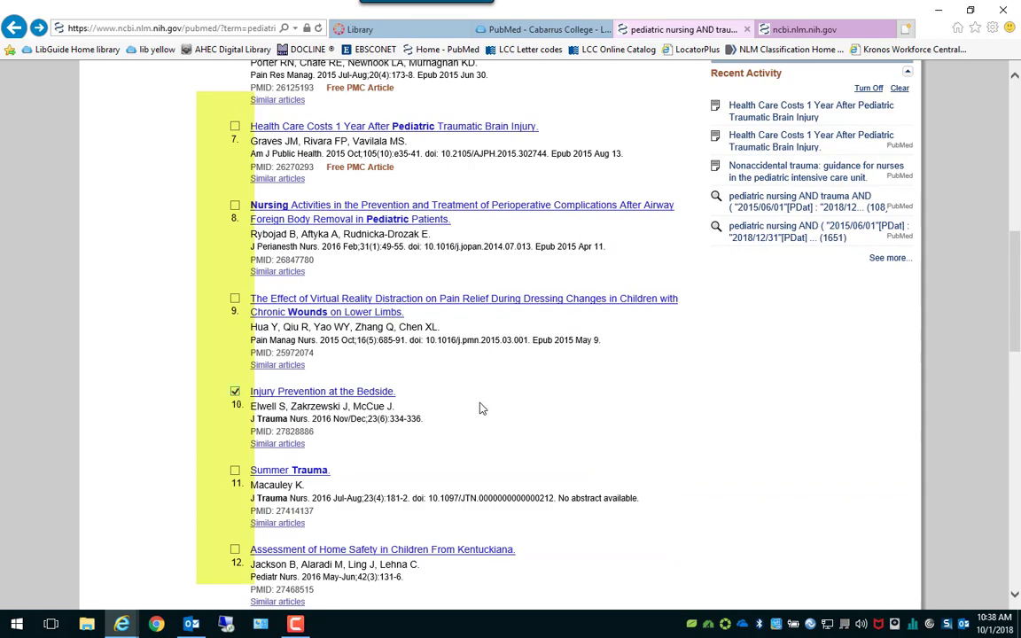
scroll(478, 411, up, 10)
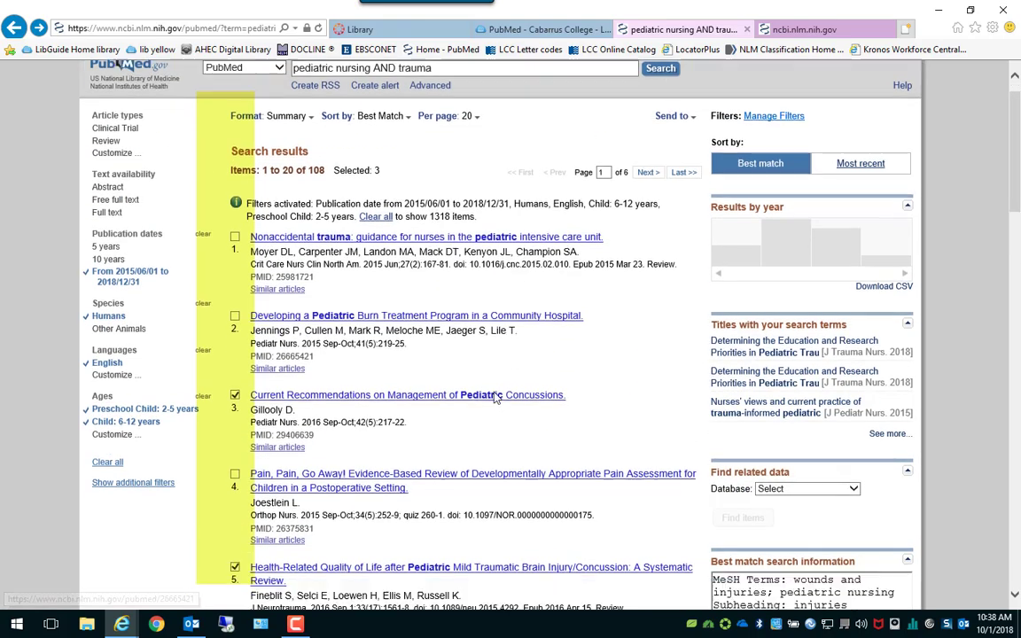
scroll(490, 392, down, 9)
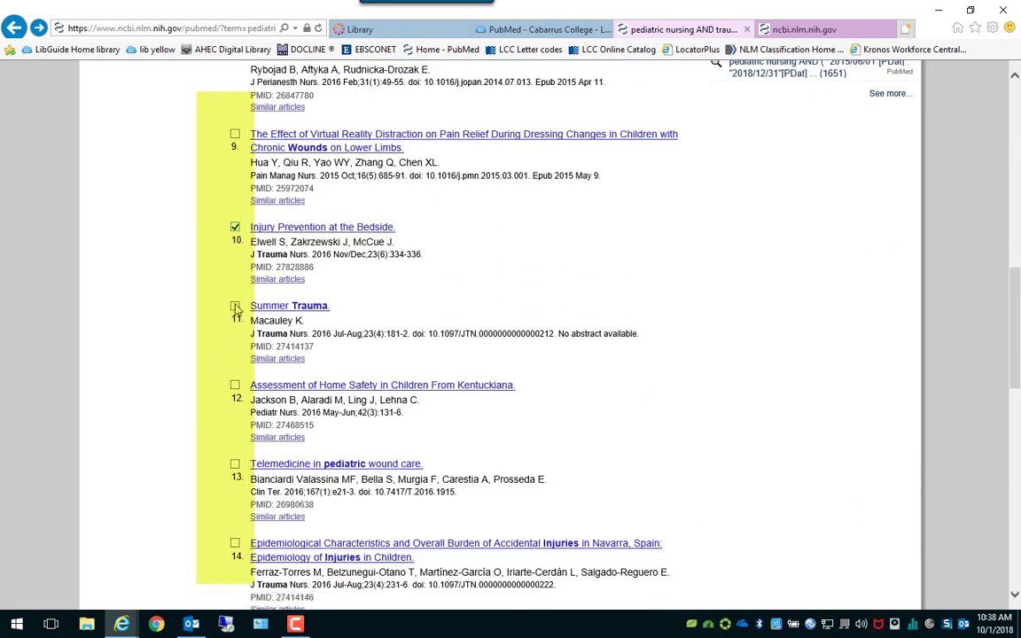
click(235, 306)
scroll(558, 303, up, 10)
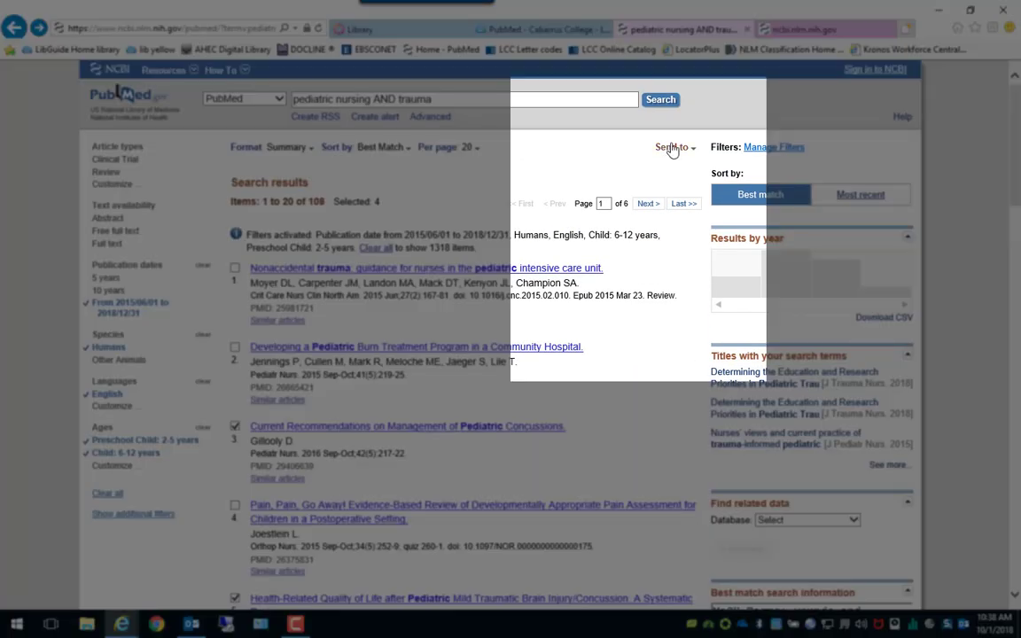
Send the four marked articles to the Clipboard.
click(672, 148)
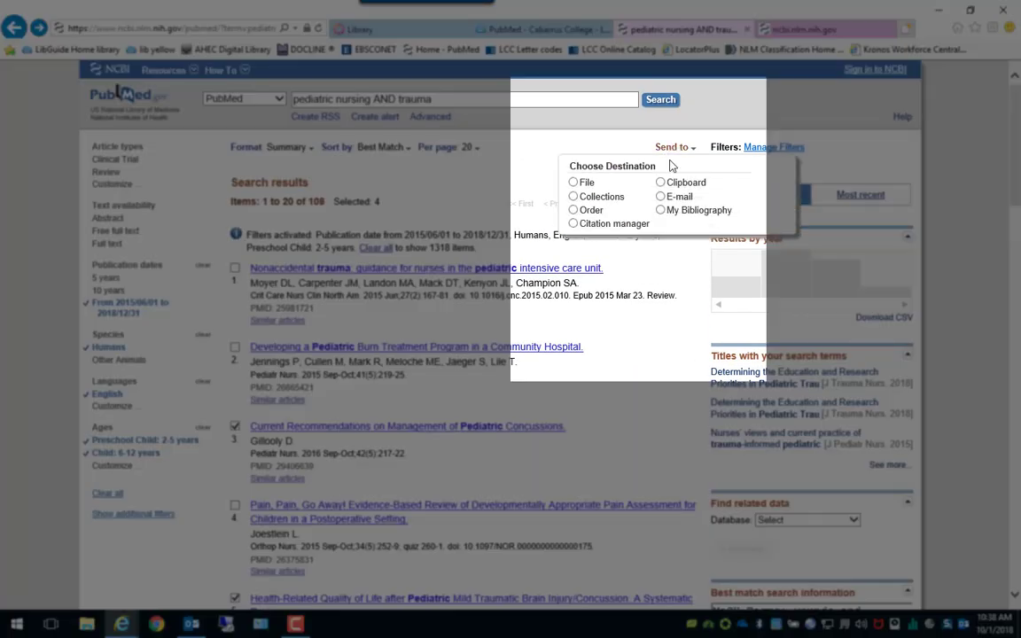
click(671, 183)
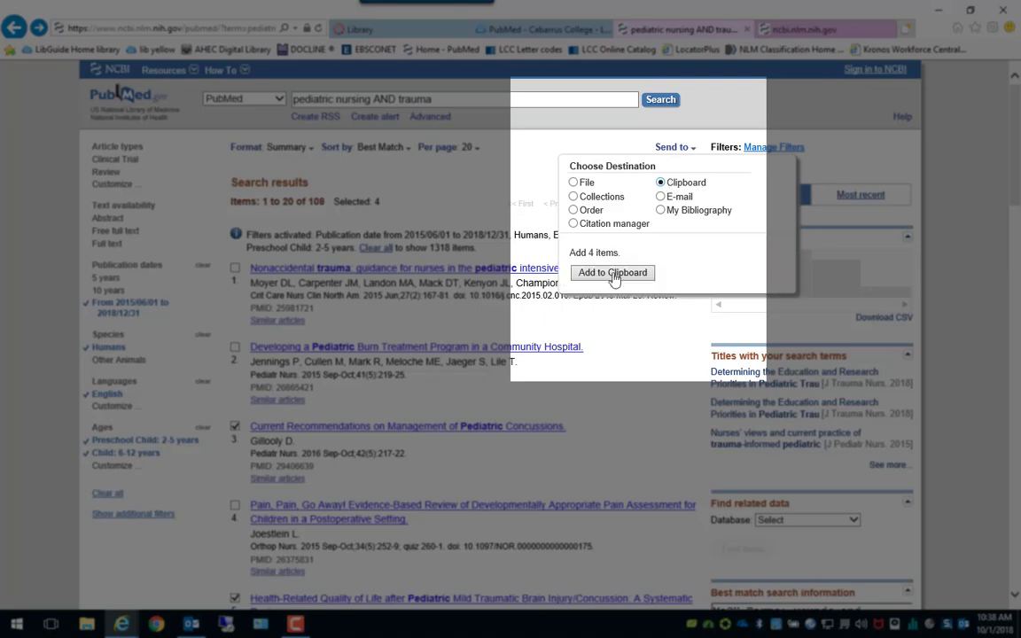
click(612, 273)
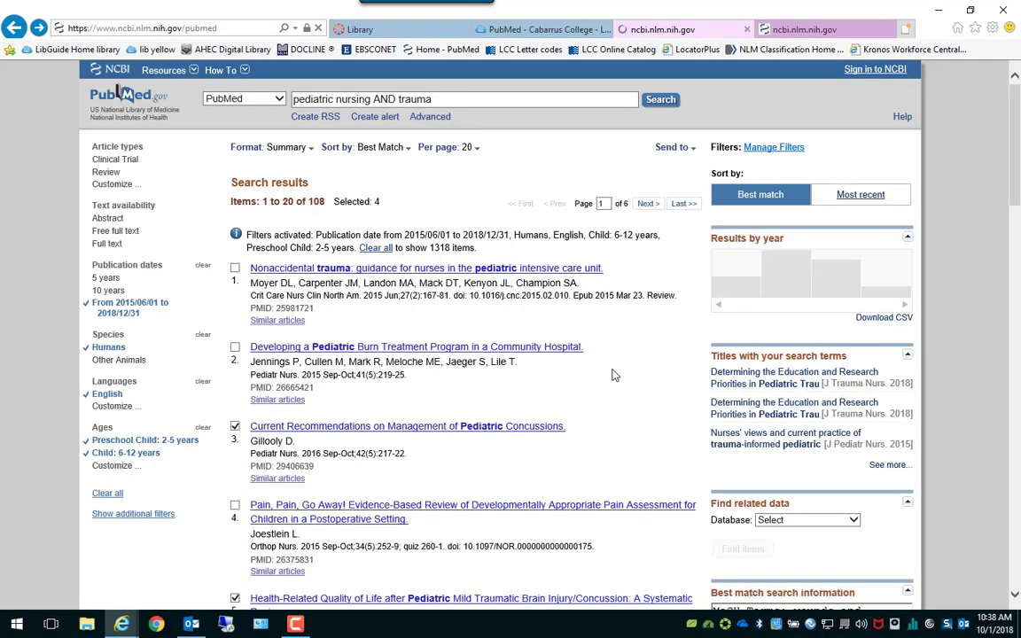
Move to page 2 of the trauma results, items 21–40 of 108.
scroll(441, 325, down, 3)
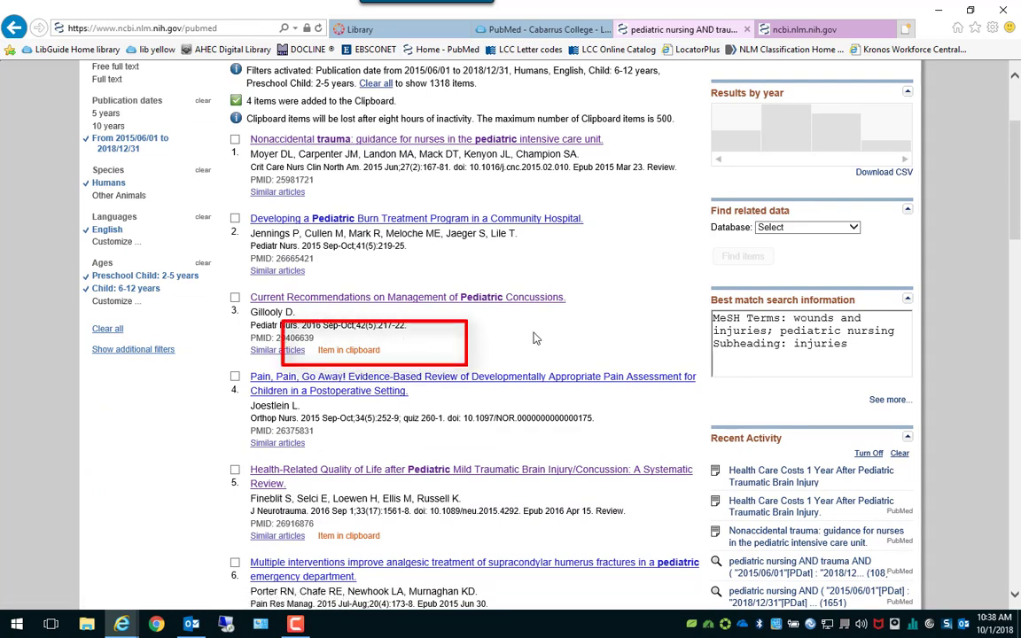
scroll(533, 337, down, 6)
scroll(534, 337, down, 2)
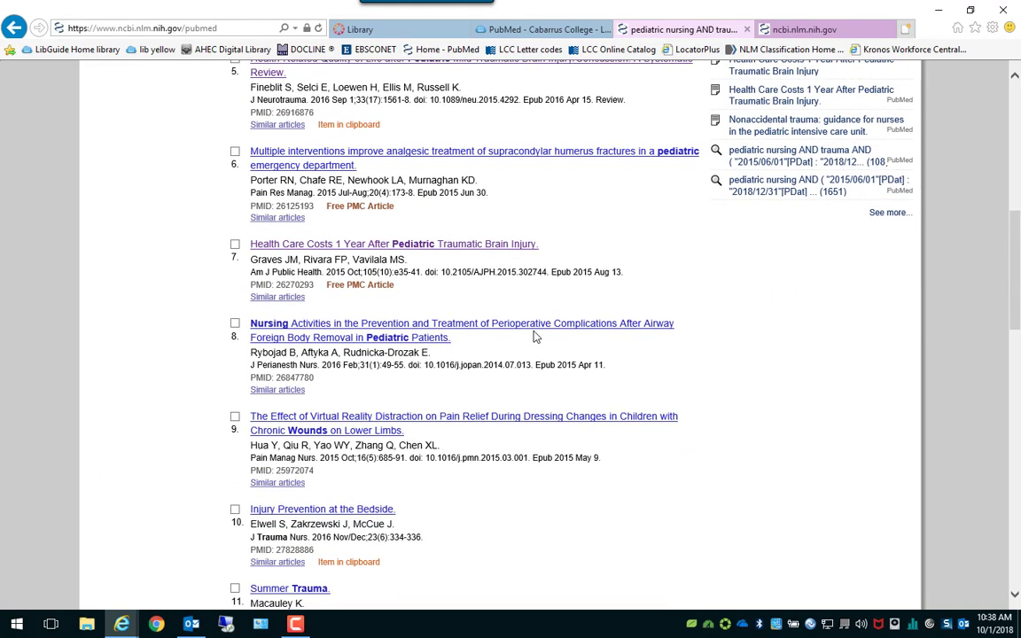
scroll(532, 337, down, 8)
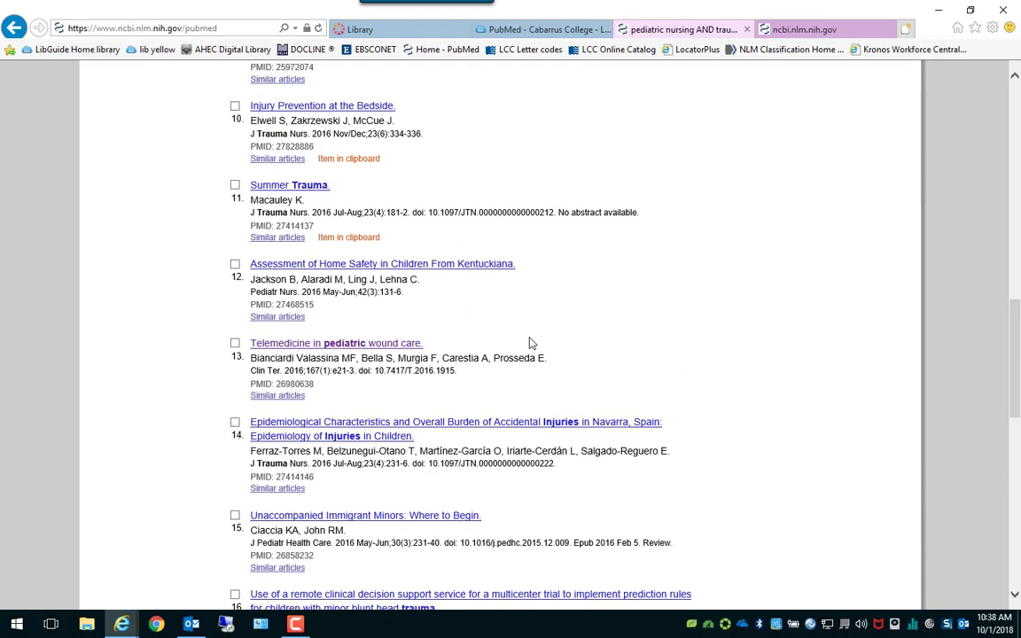
scroll(528, 337, up, 20)
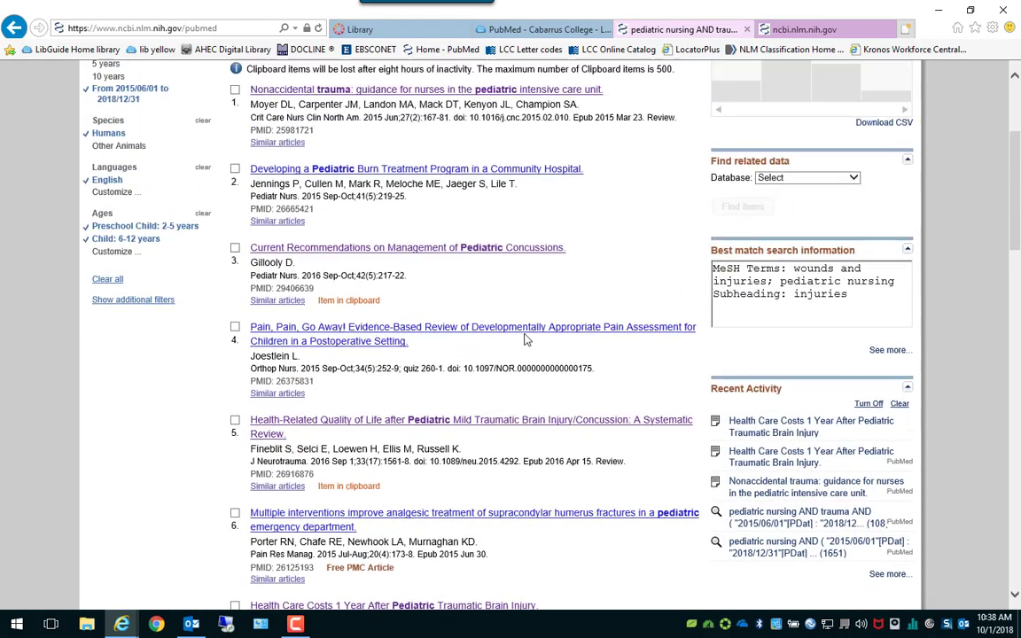
click(646, 203)
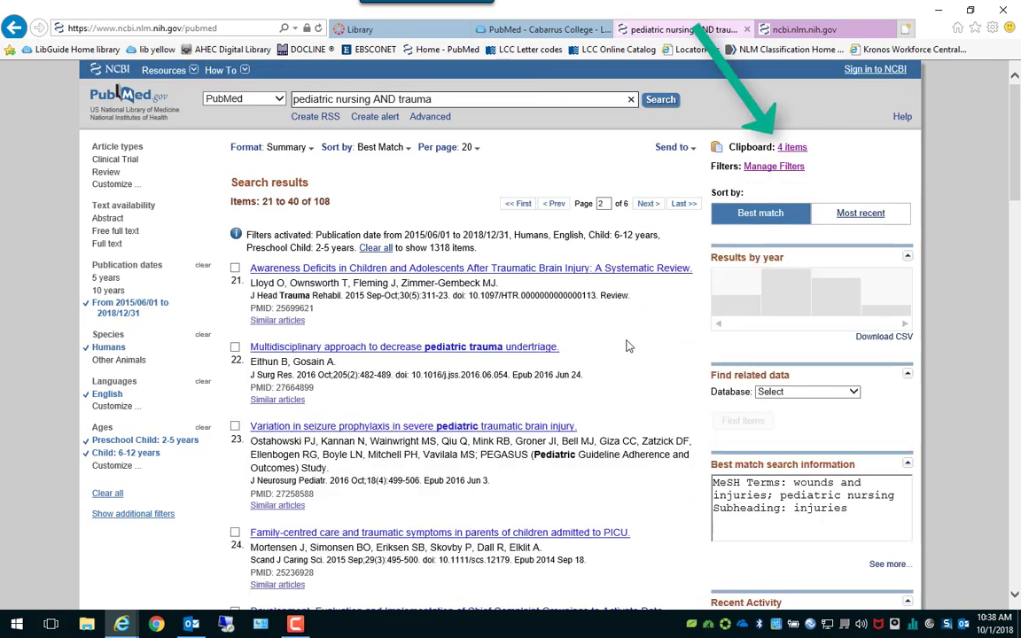
Add result 22, the pediatric trauma undertriage article, to the Clipboard, making 5 items.
scroll(628, 346, down, 1)
scroll(627, 346, down, 1)
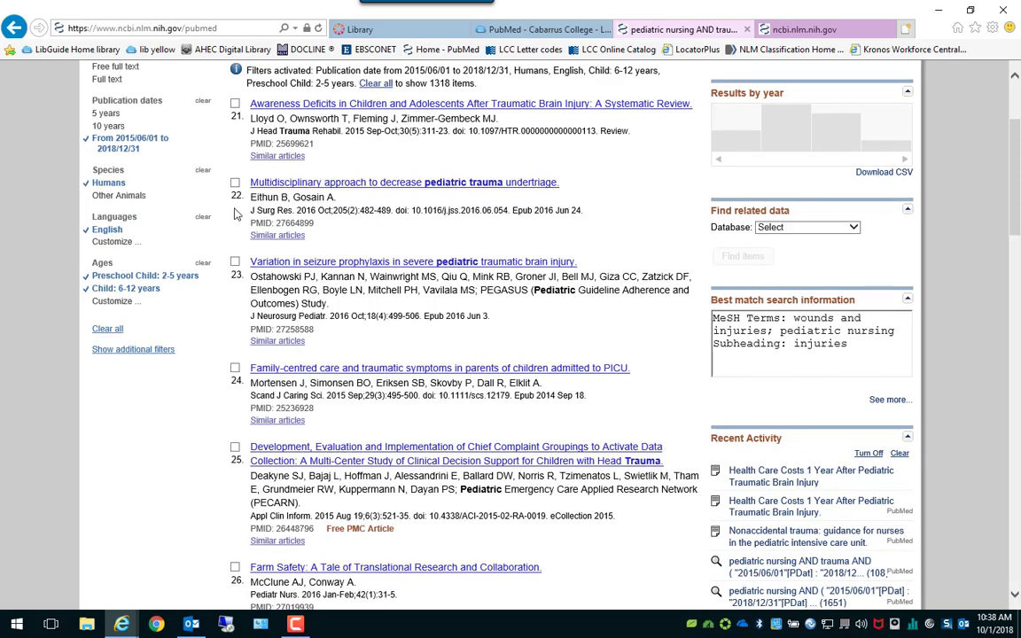
click(235, 184)
scroll(500, 302, up, 2)
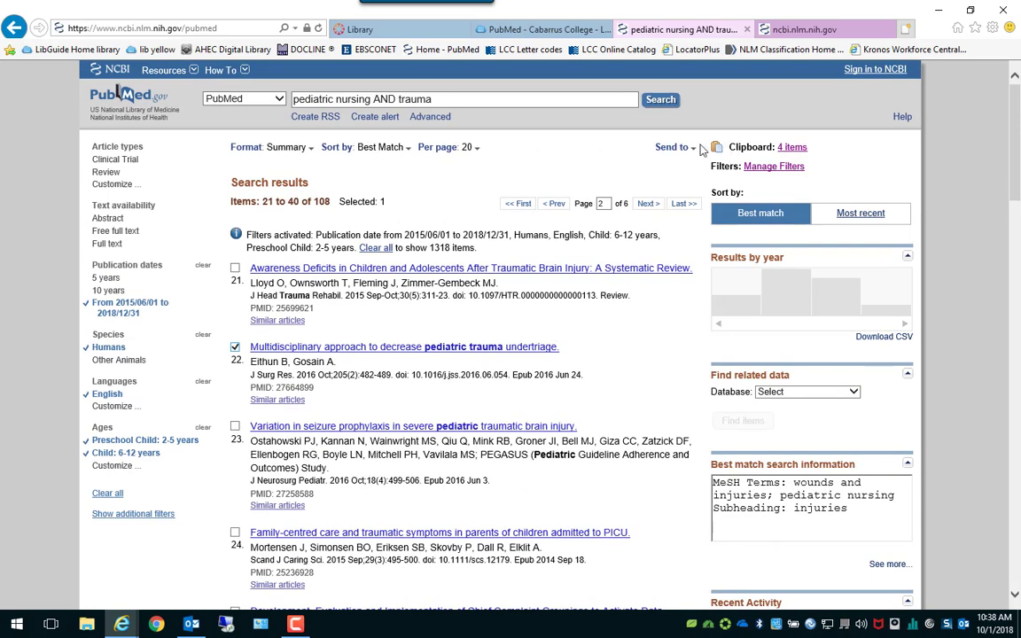
click(672, 147)
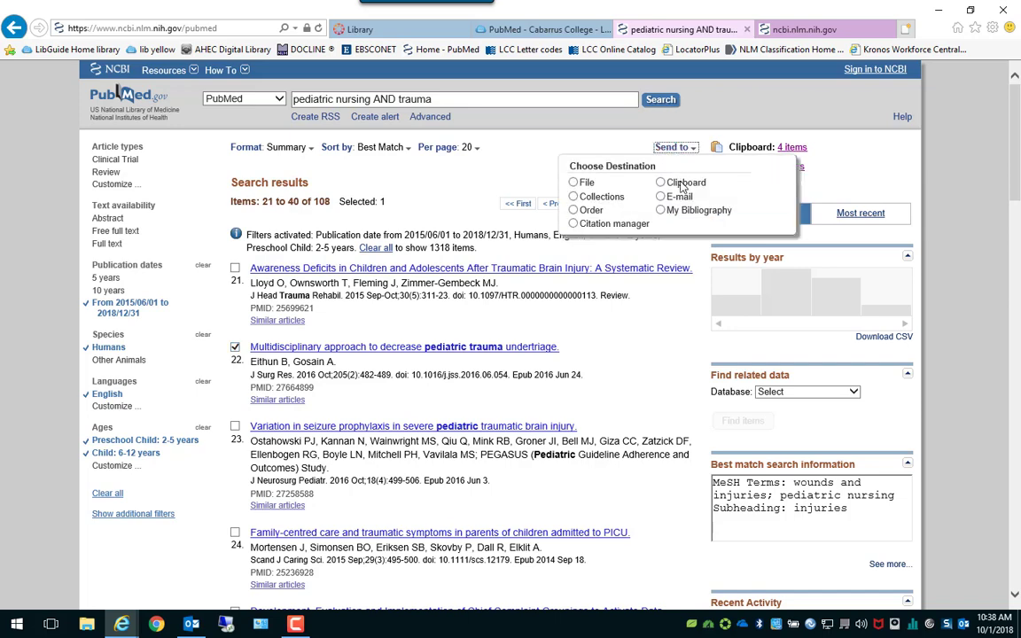
click(682, 186)
click(554, 266)
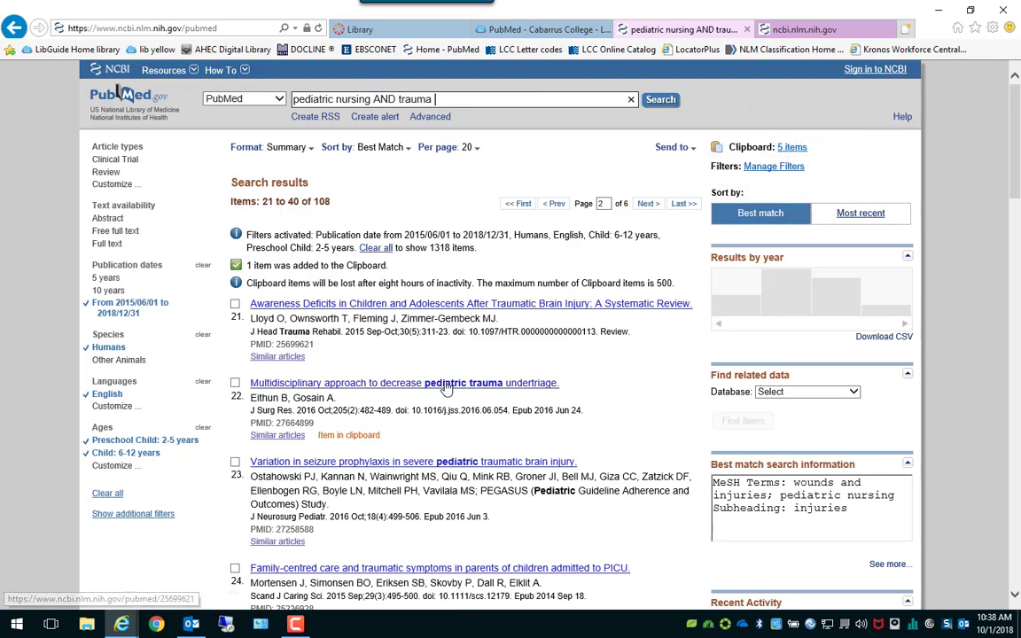
click(792, 148)
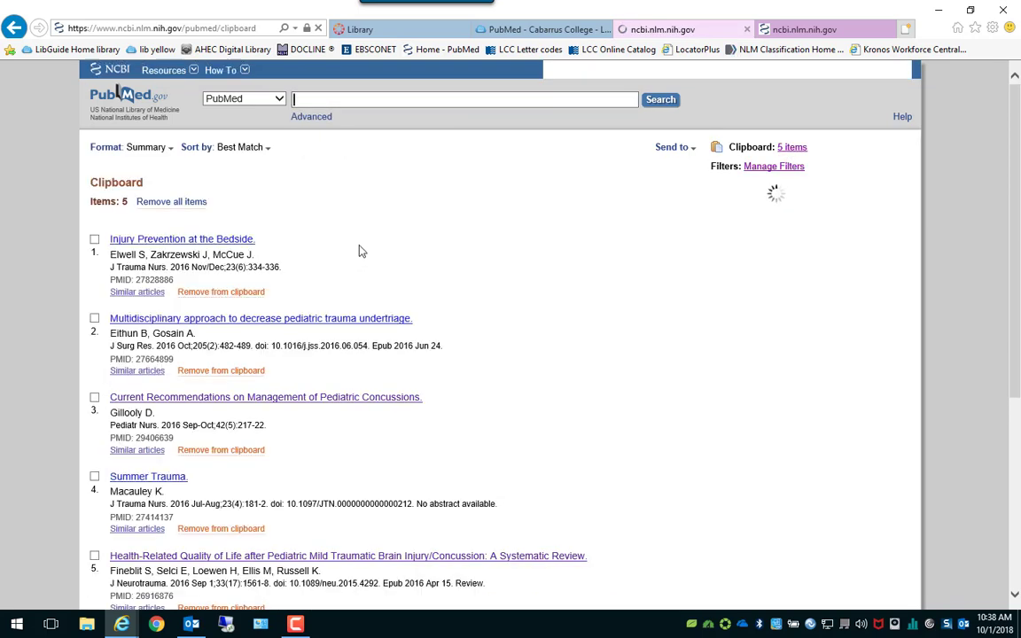
Remove item 1, Injury Prevention at the Bedside, from the Clipboard and confirm with OK.
scroll(372, 236, down, 3)
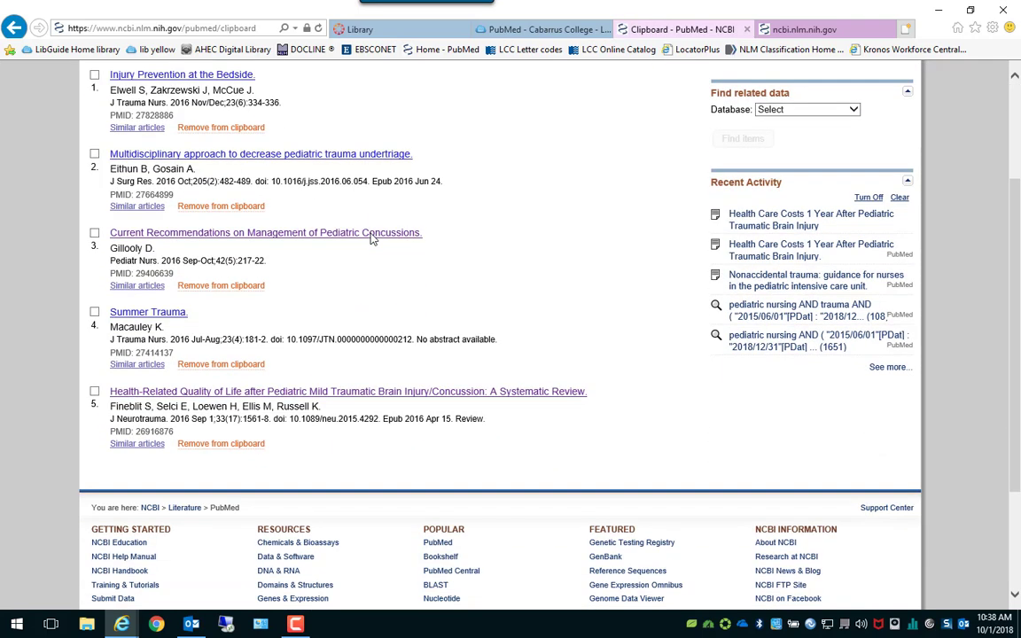
scroll(372, 237, up, 3)
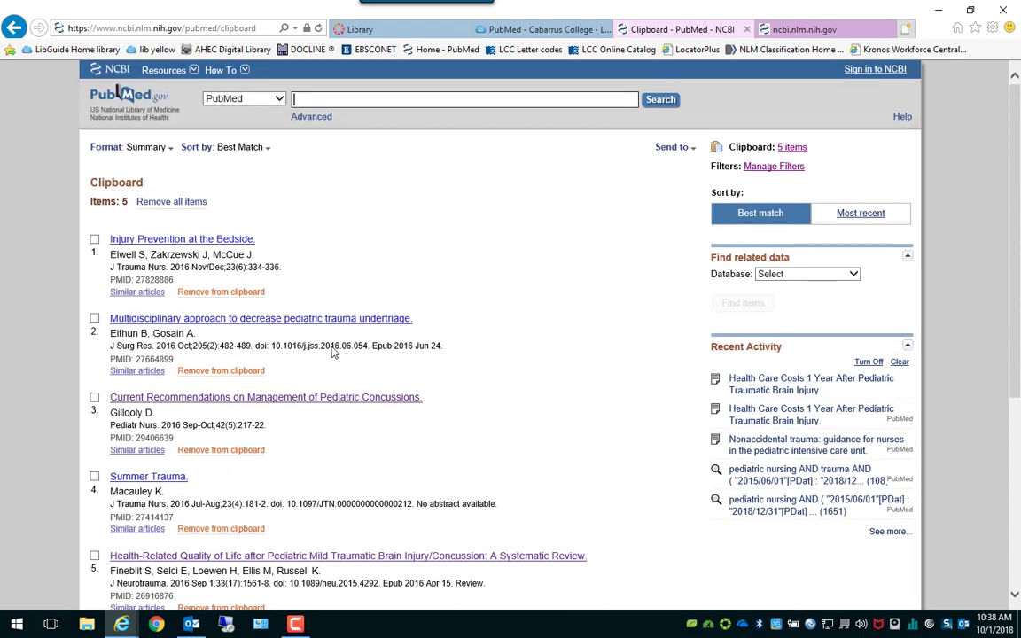
scroll(372, 248, down, 2)
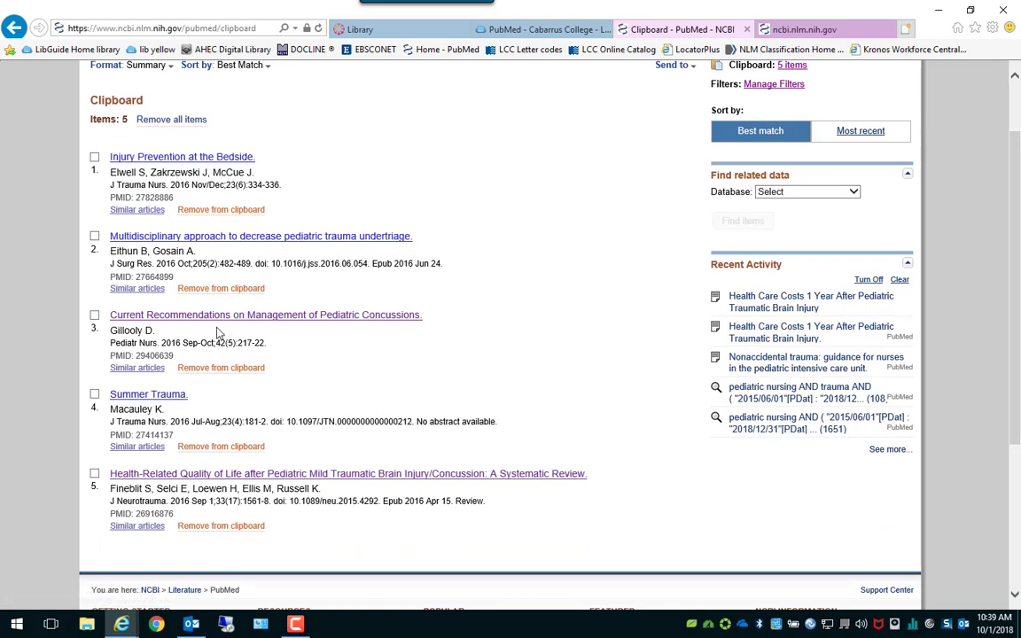
click(94, 157)
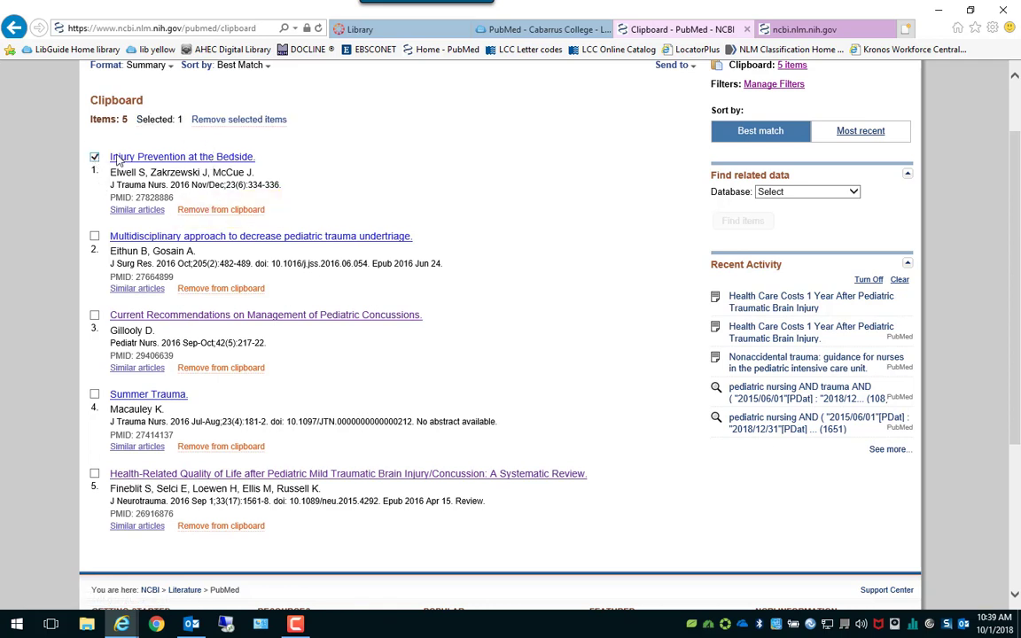
click(250, 121)
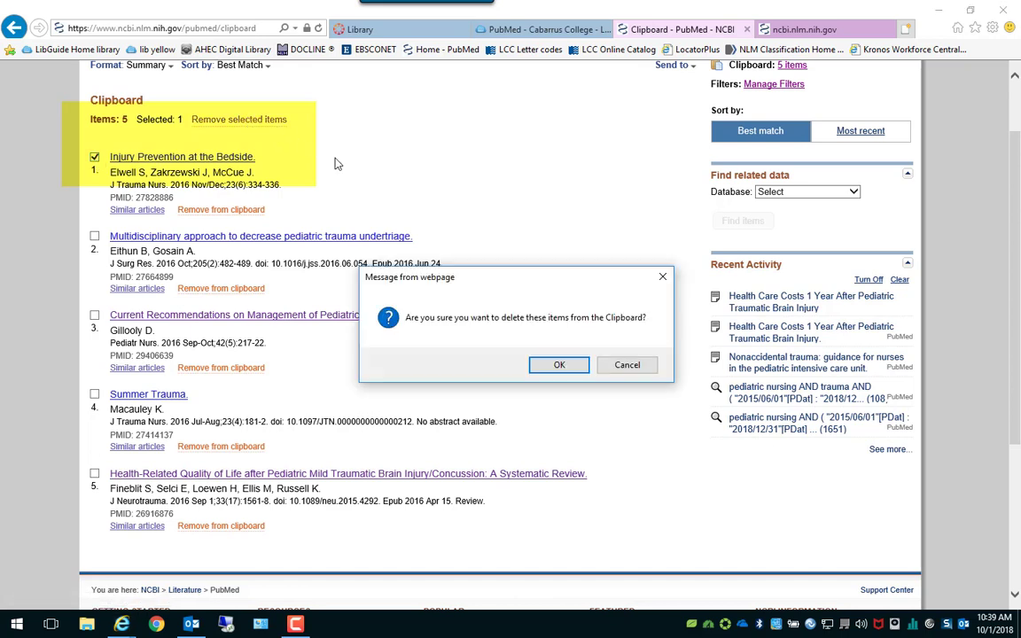
click(560, 364)
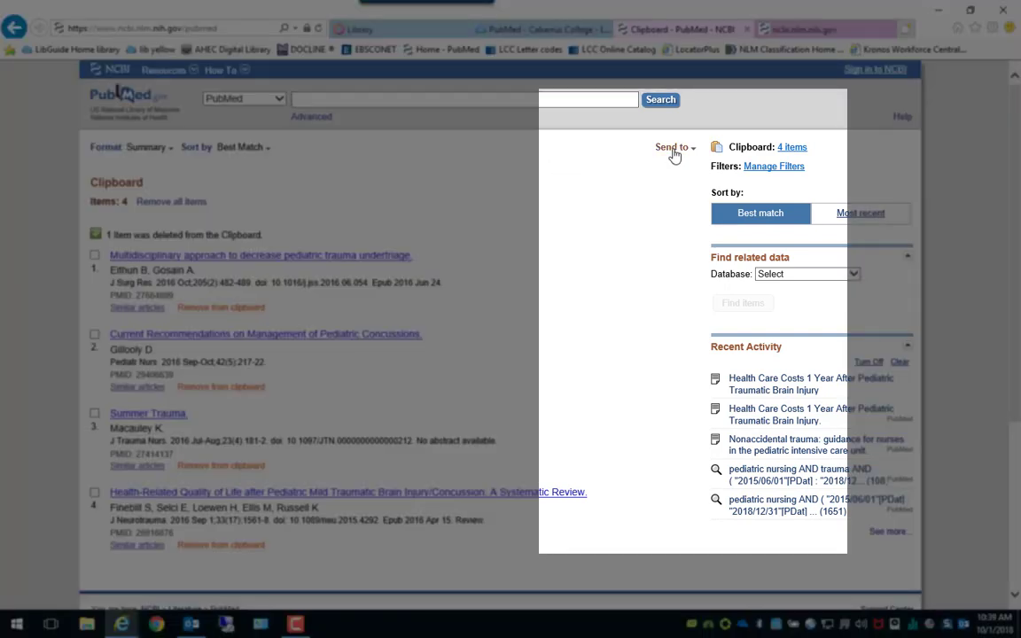
Choose to e-mail the Clipboard and enter your own e-mail address as recipient.
click(667, 148)
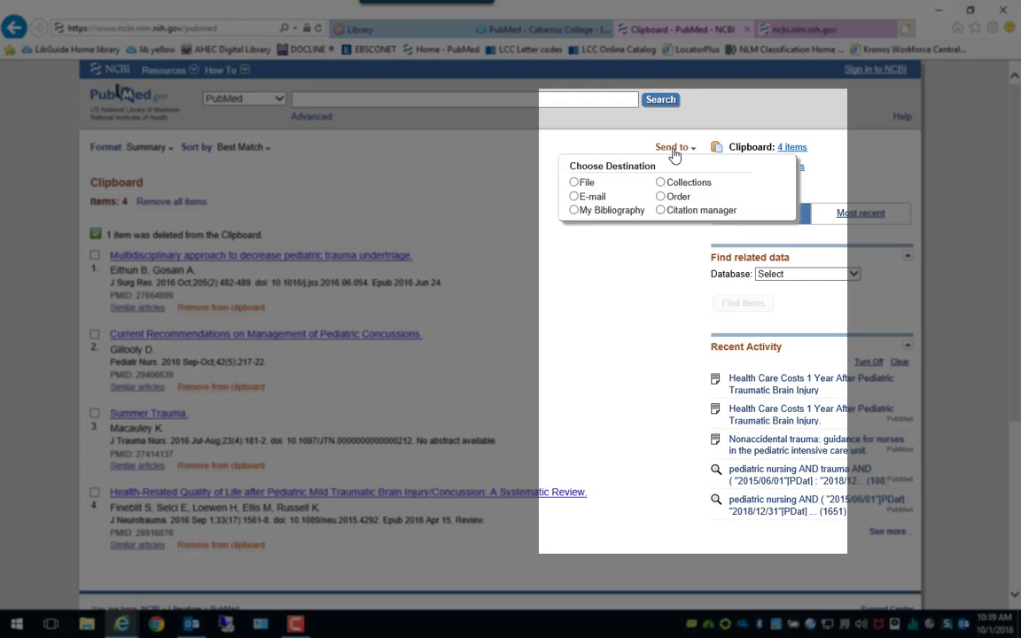
click(574, 197)
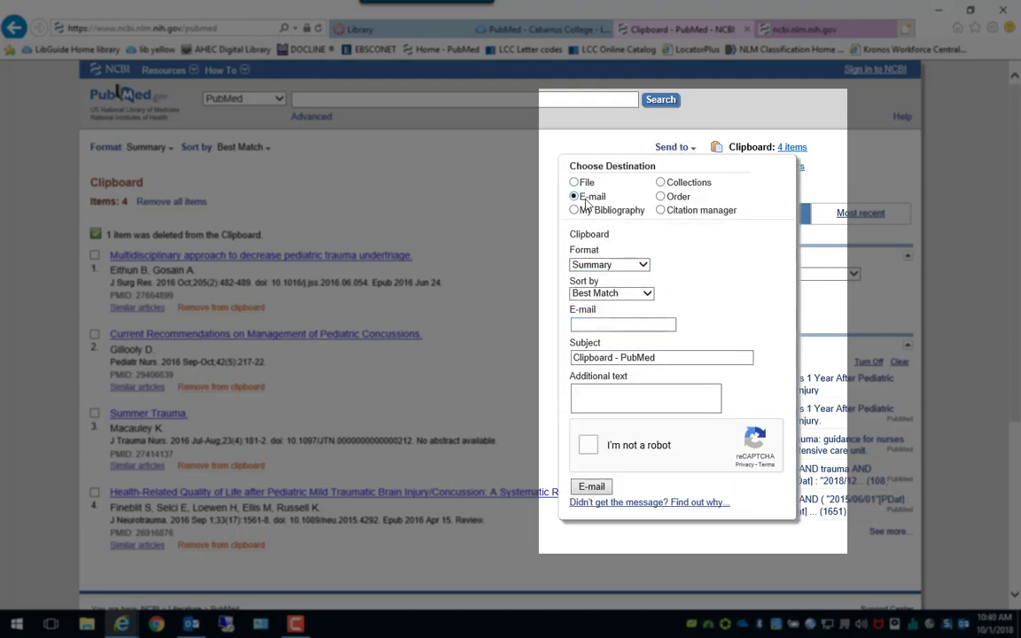
click(604, 312)
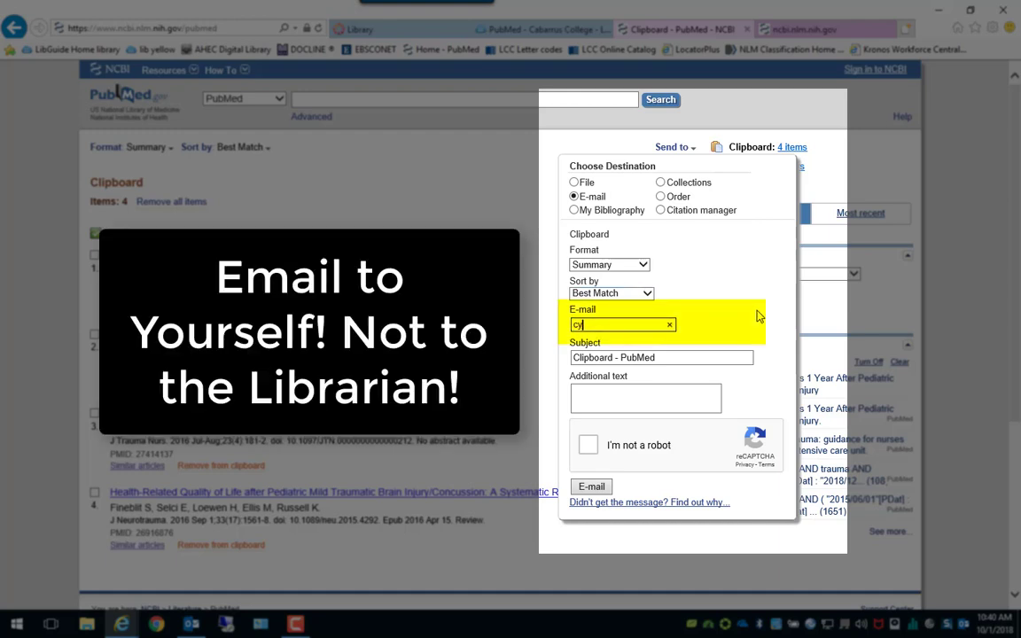
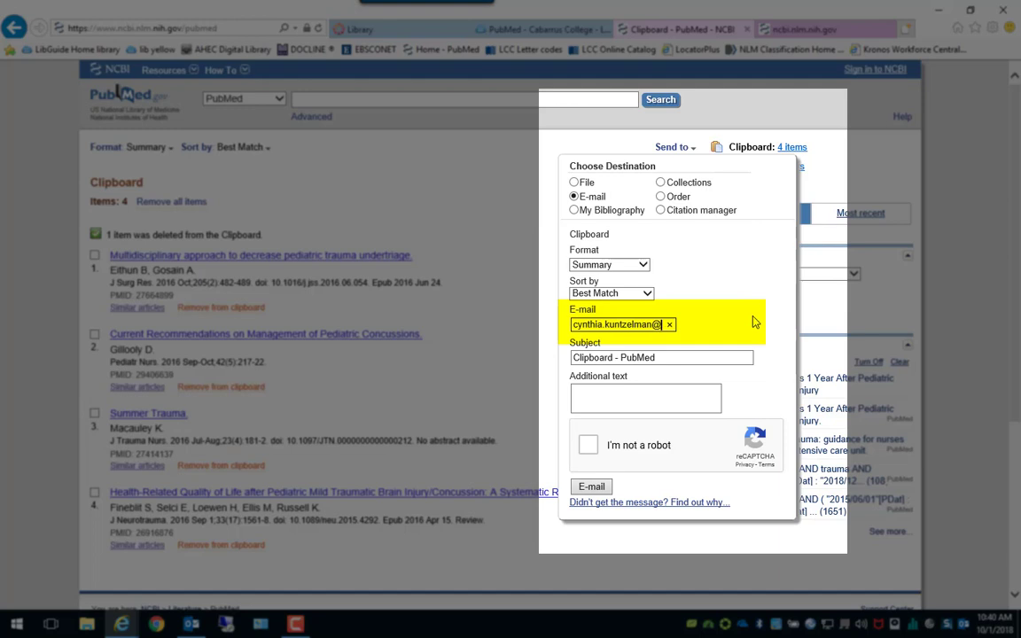
Add the note 'test' as additional text and tick I'm not a robot.
click(599, 392)
text(test)
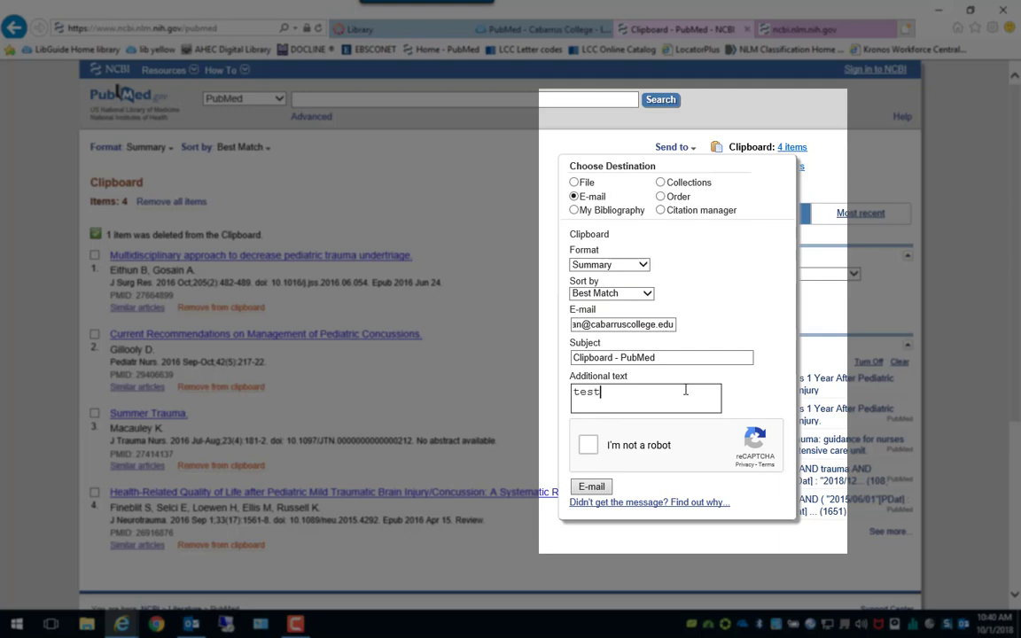
click(588, 446)
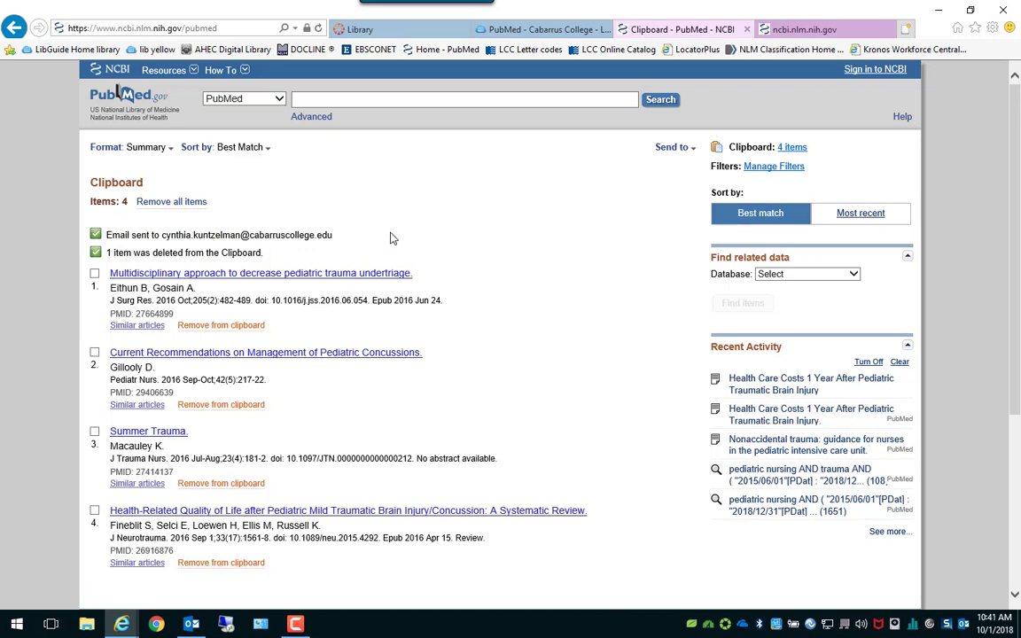
Go back to the trauma results and replace the query with 'lung cancer AND adults'.
click(14, 27)
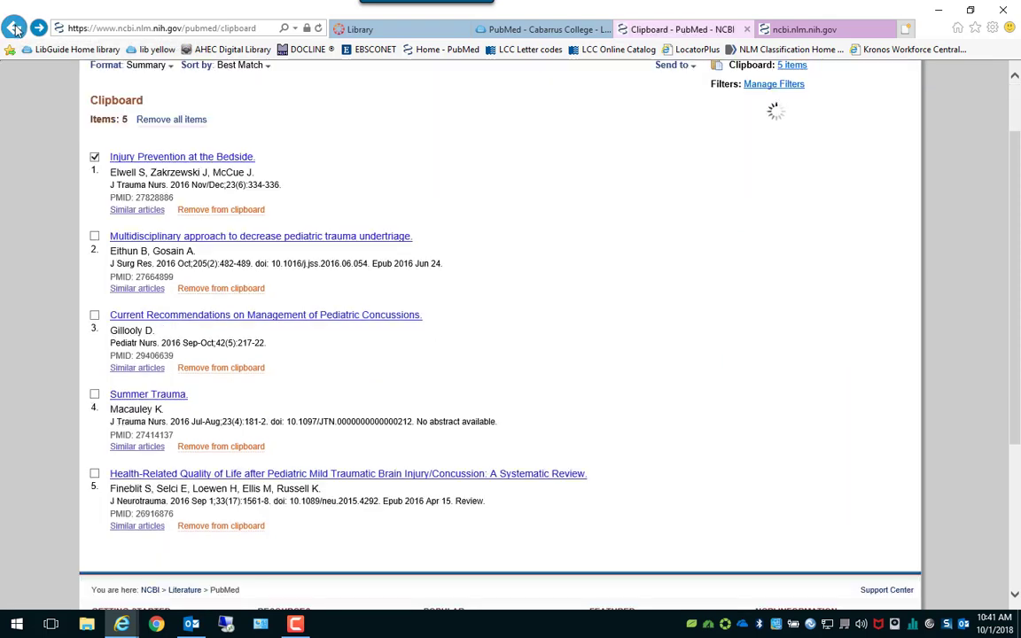
click(14, 27)
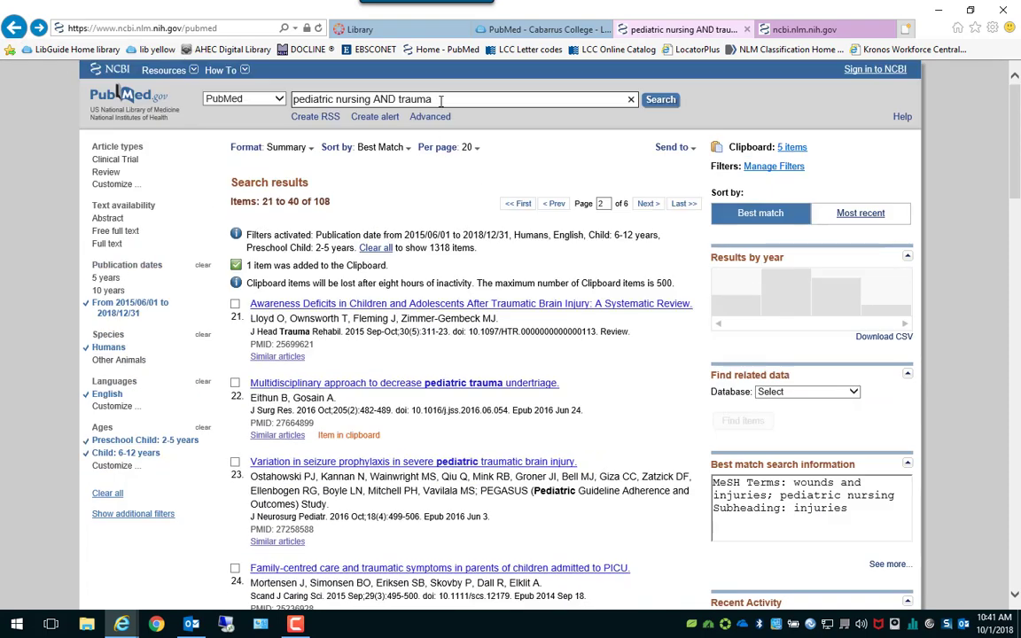
triple_click(490, 98)
key(BackSpace)
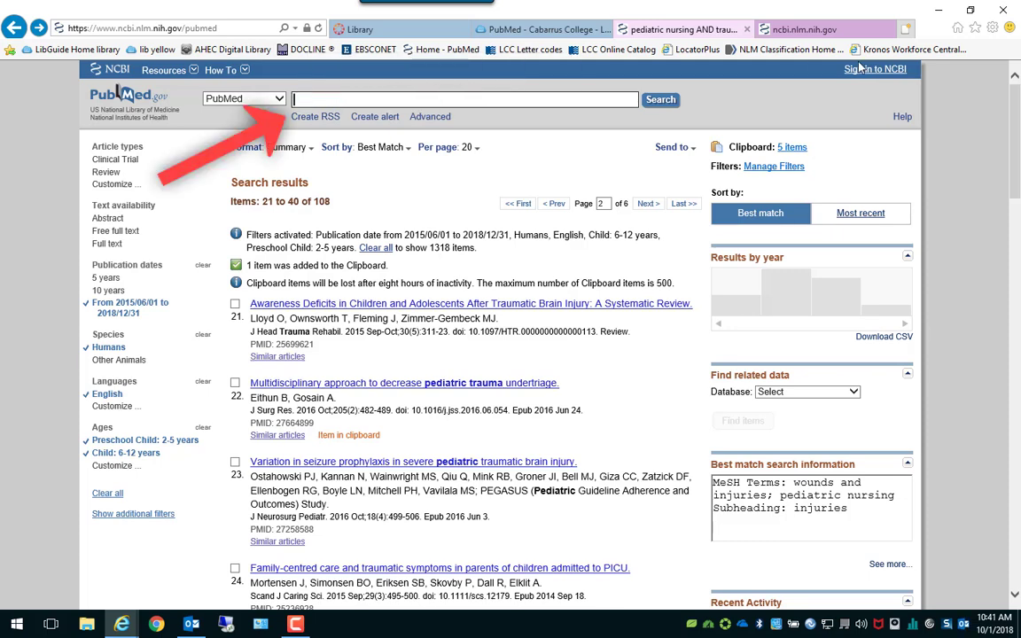
text(lung cance)
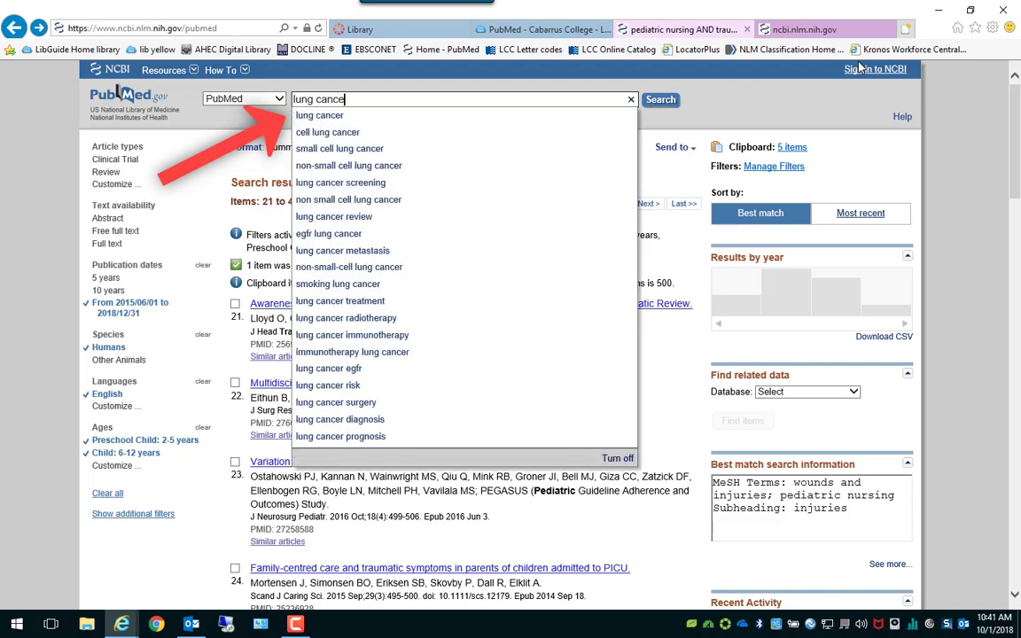
text(r )
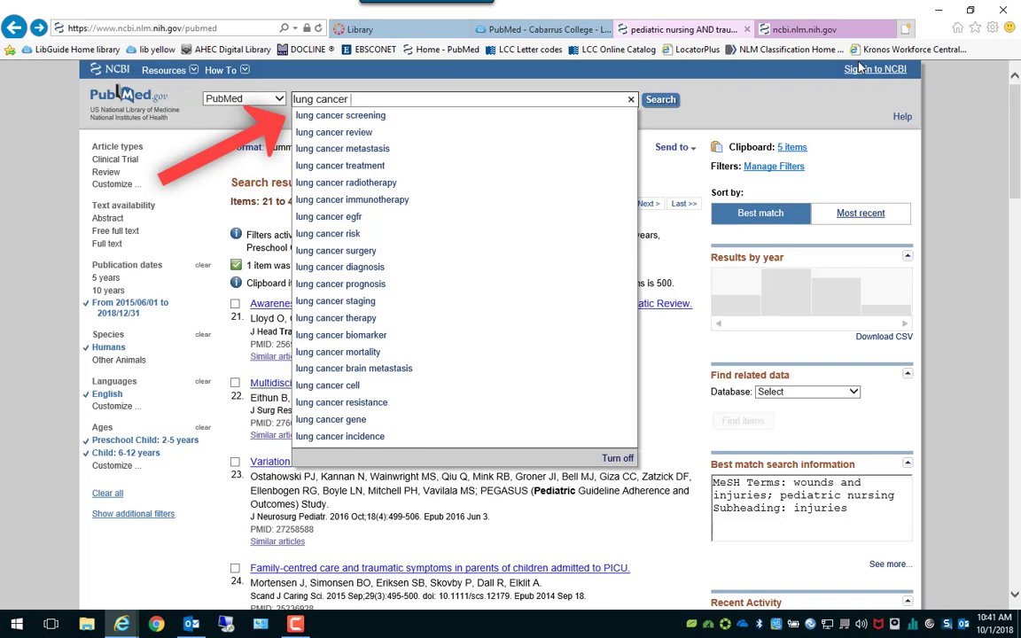
text(AND adult)
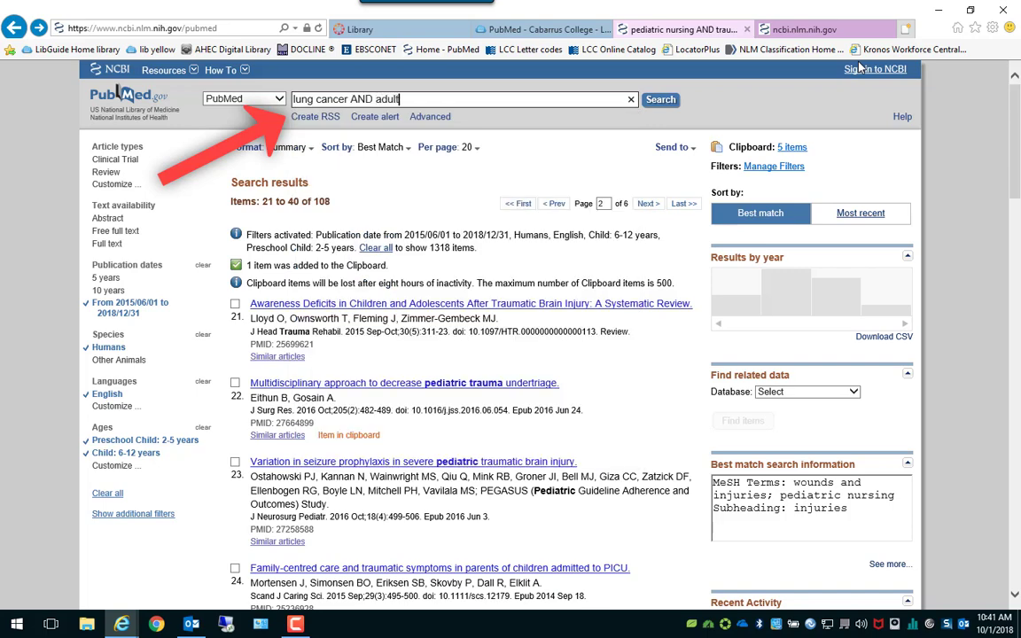
text(s)
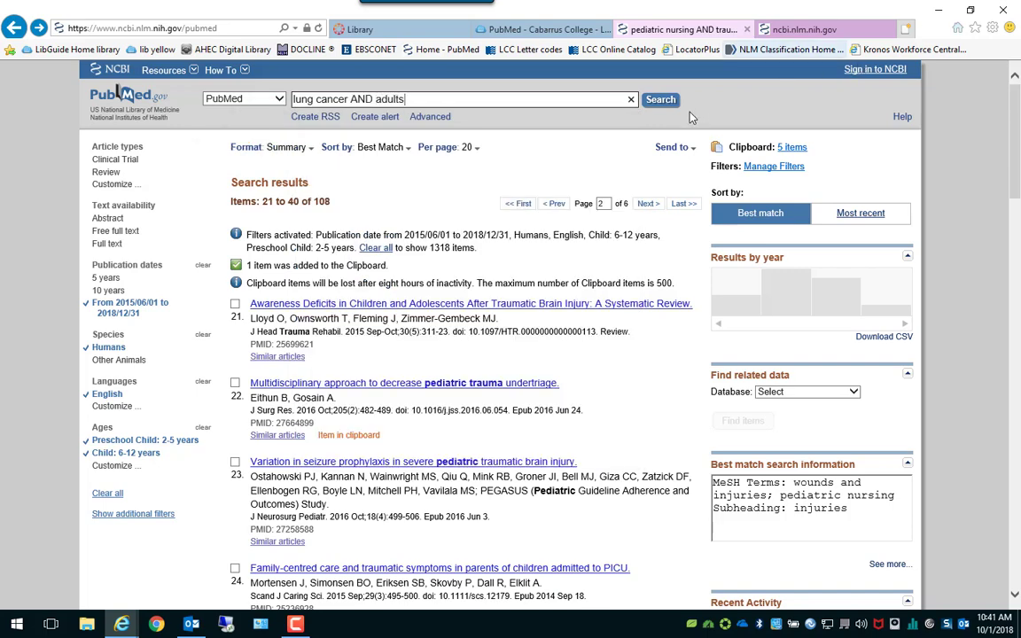
click(661, 100)
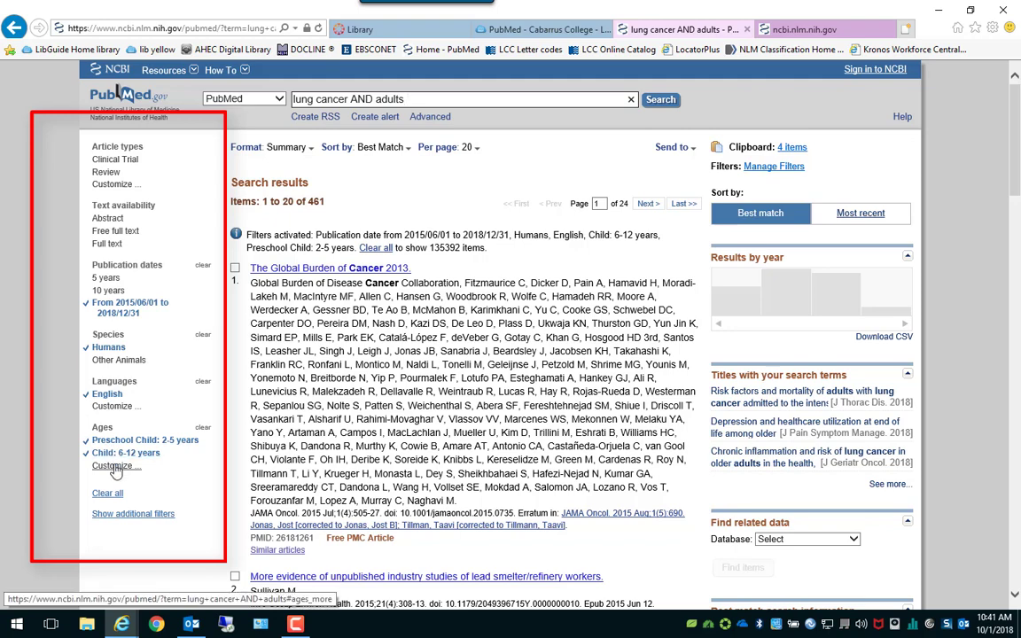
Clear the child age filters and add a Systematic Reviews article-type filter (326 results).
click(195, 441)
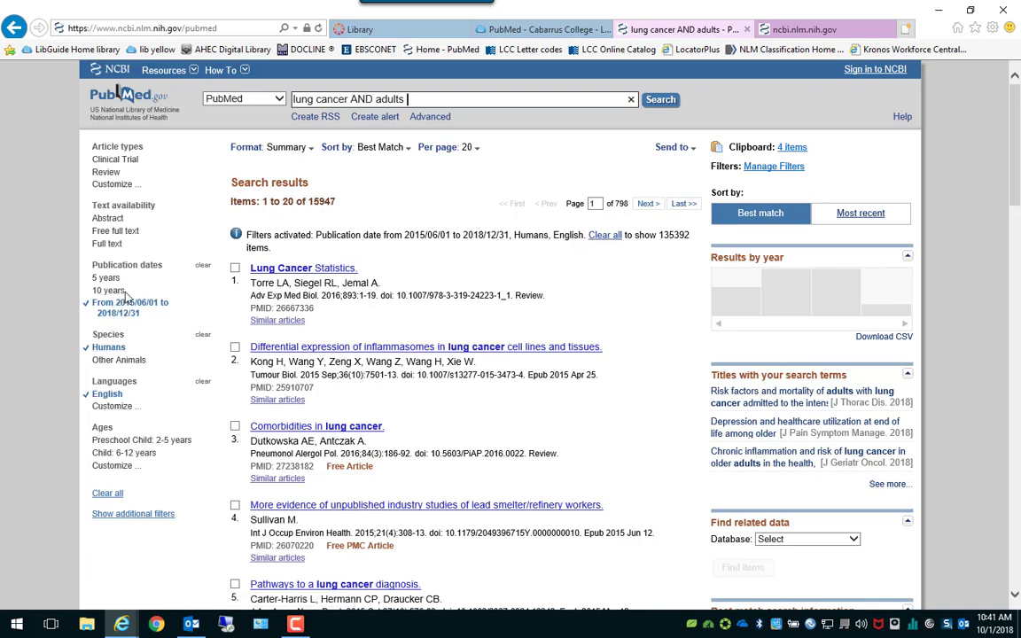
click(111, 185)
scroll(202, 235, down, 8)
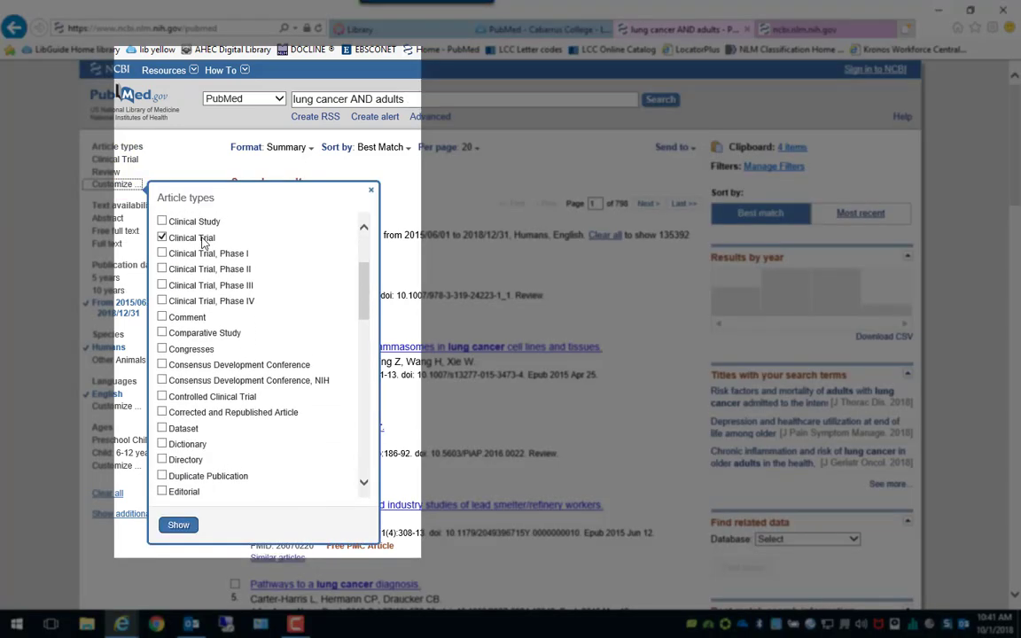
scroll(201, 320, down, 6)
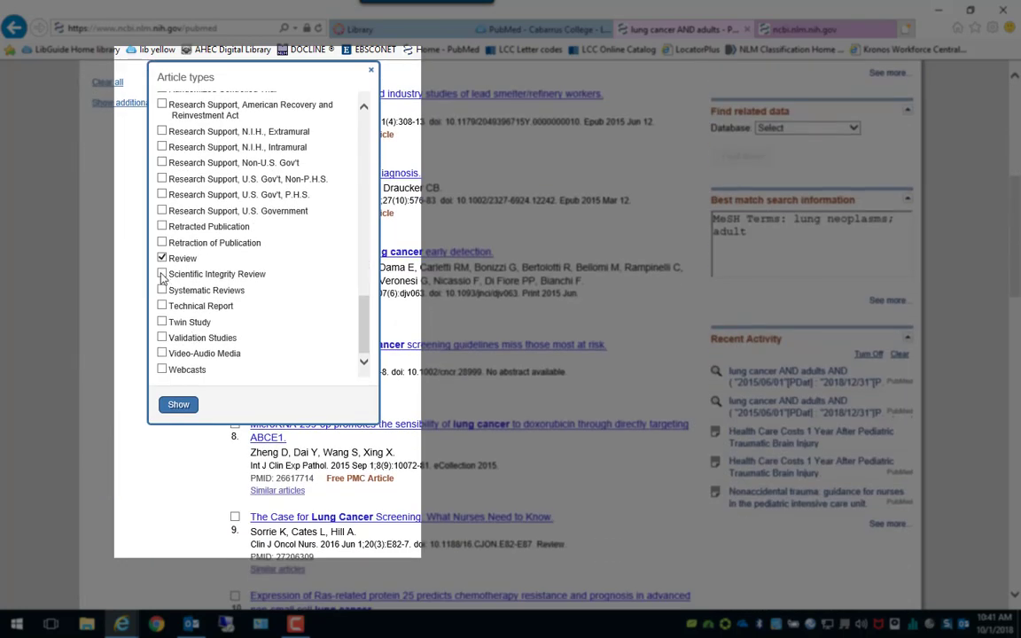
click(162, 291)
click(178, 405)
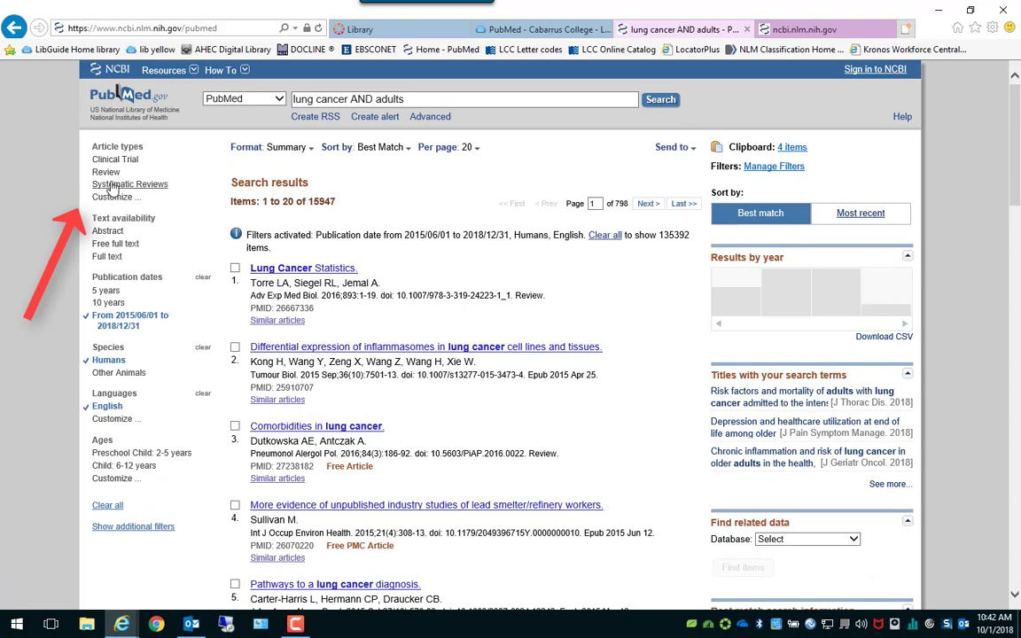
click(114, 184)
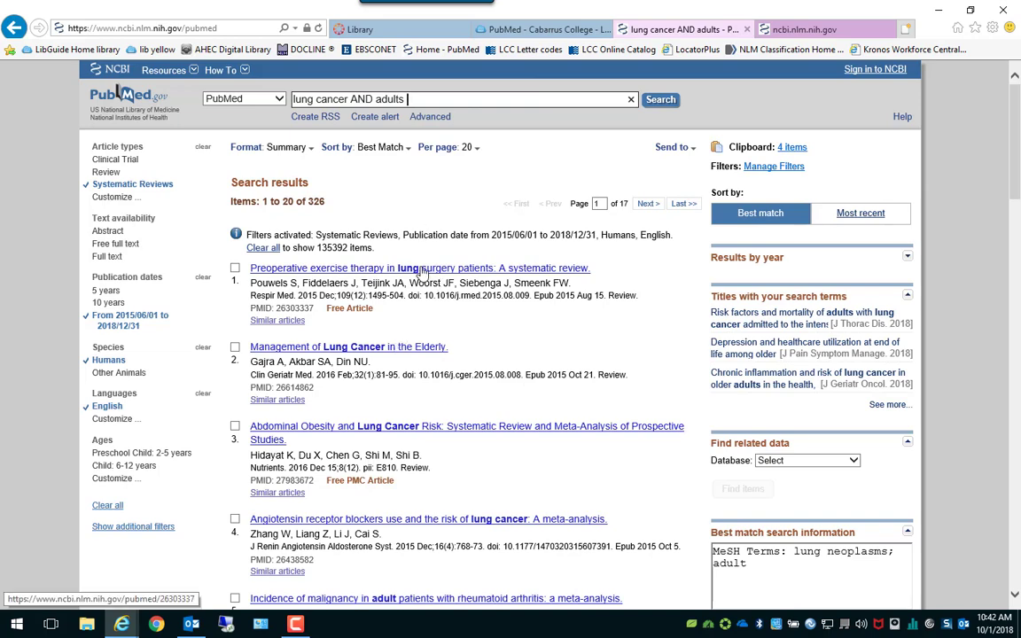
scroll(390, 321, down, 2)
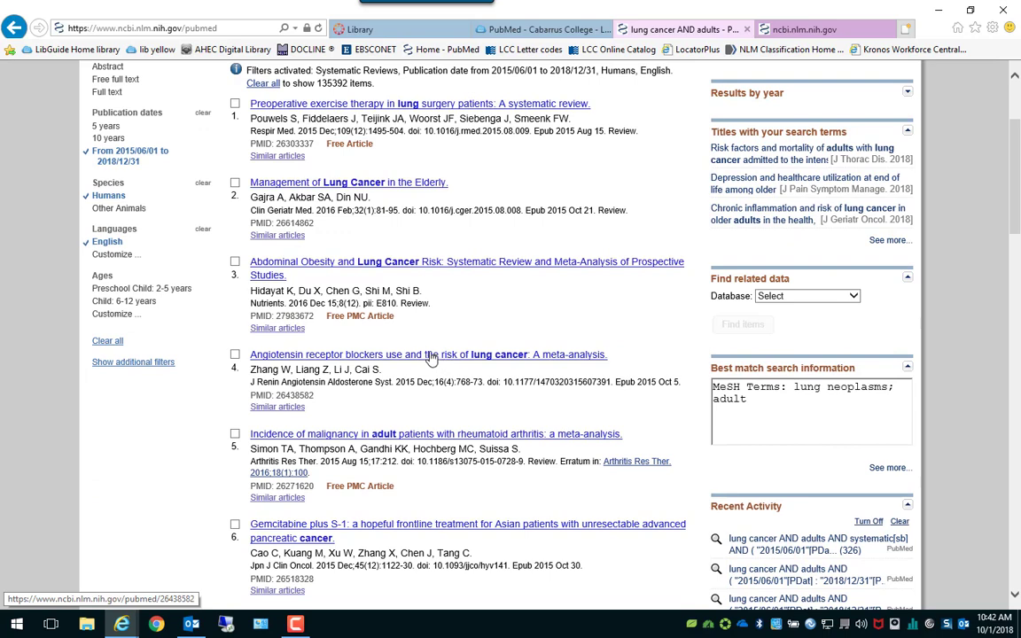
Preview result 4, the angiotensin receptor blockers meta-analysis, then add it to the Clipboard.
click(428, 357)
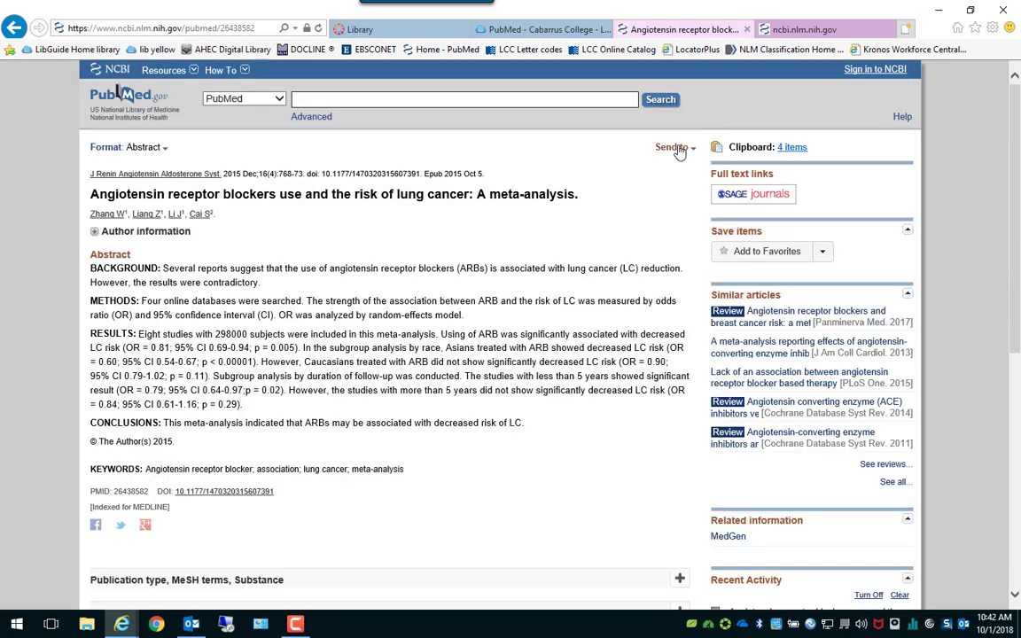
click(13, 27)
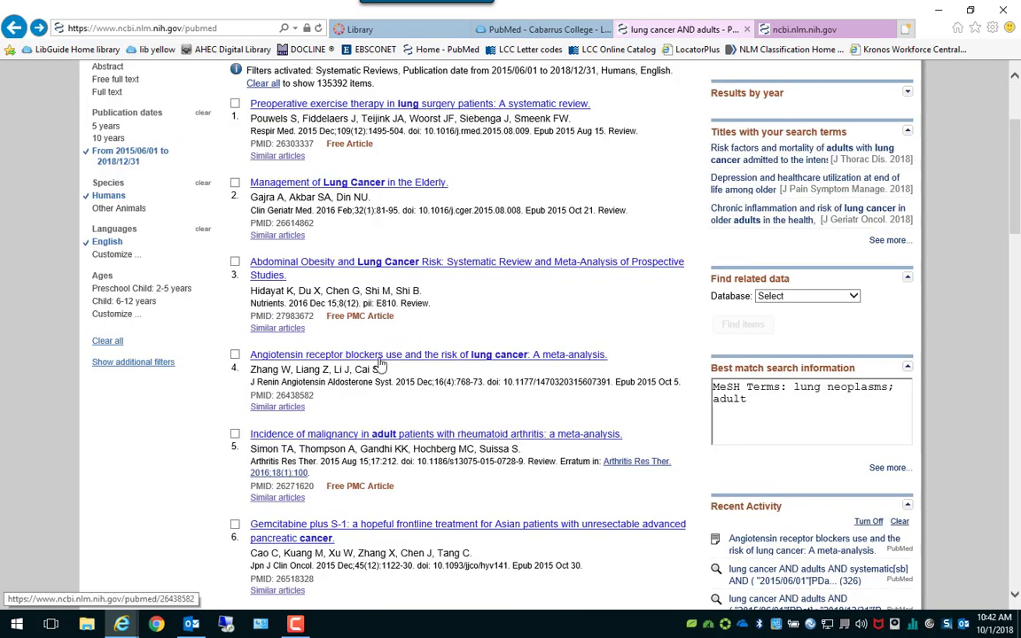
click(235, 355)
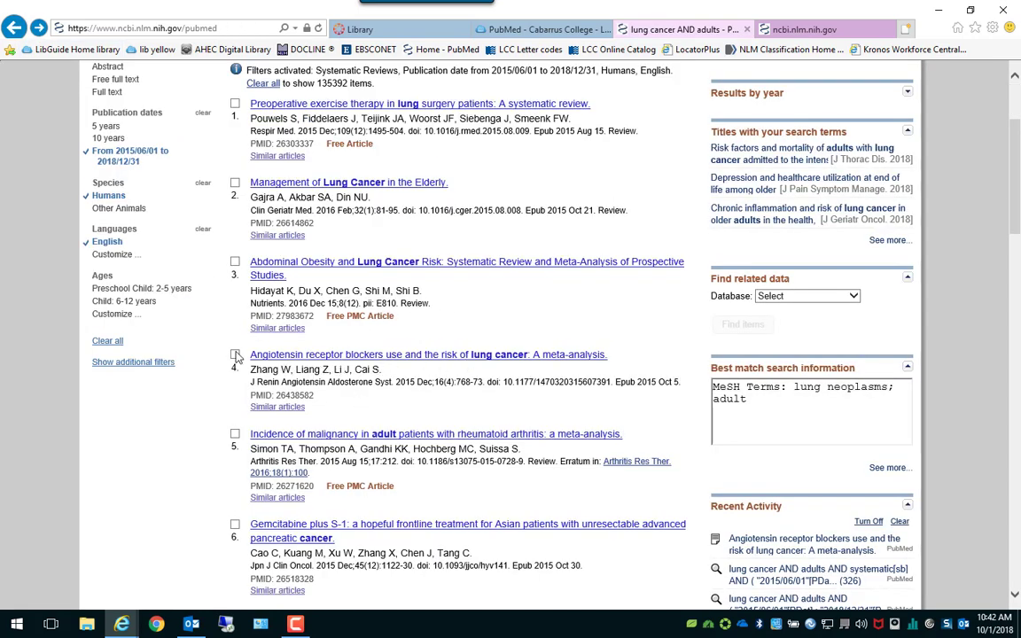
scroll(359, 372, up, 2)
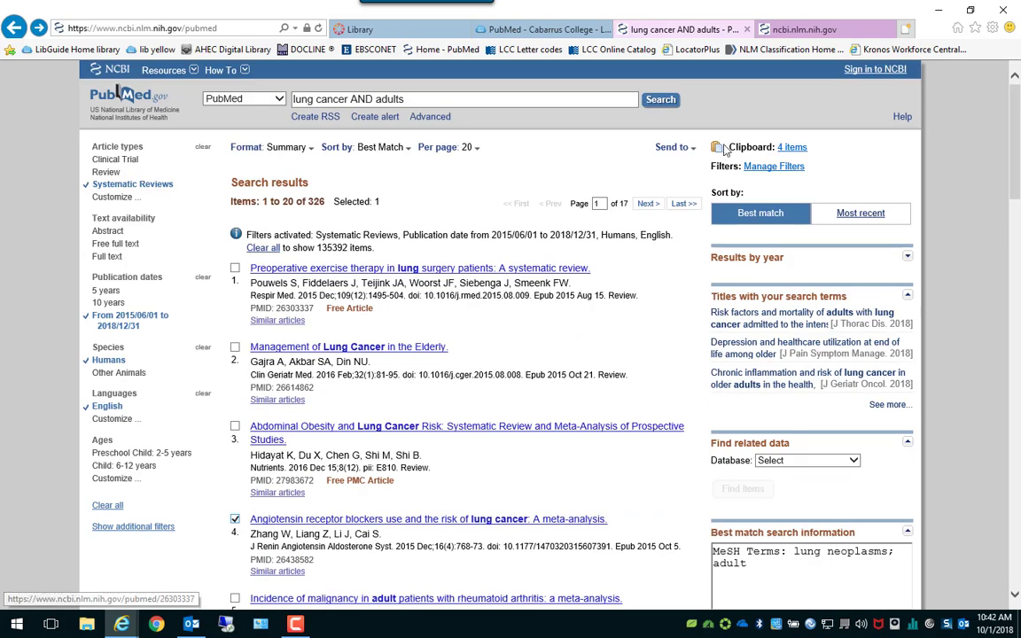
click(679, 148)
click(683, 183)
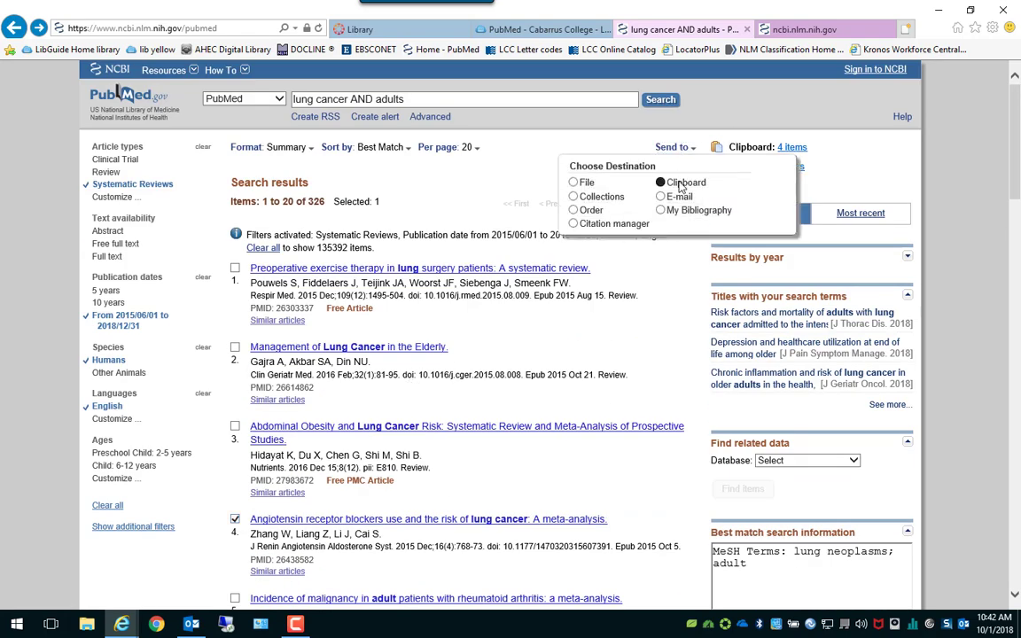
click(620, 272)
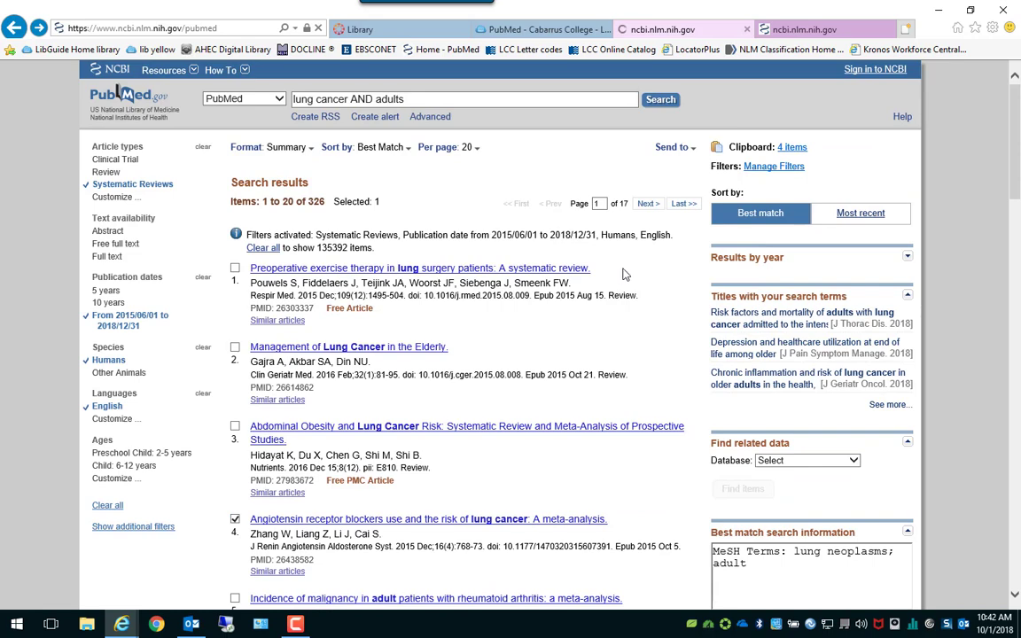
Open the 5-item Clipboard and review the saved articles, ending with the angiotensin receptor blockers meta-analysis.
click(792, 148)
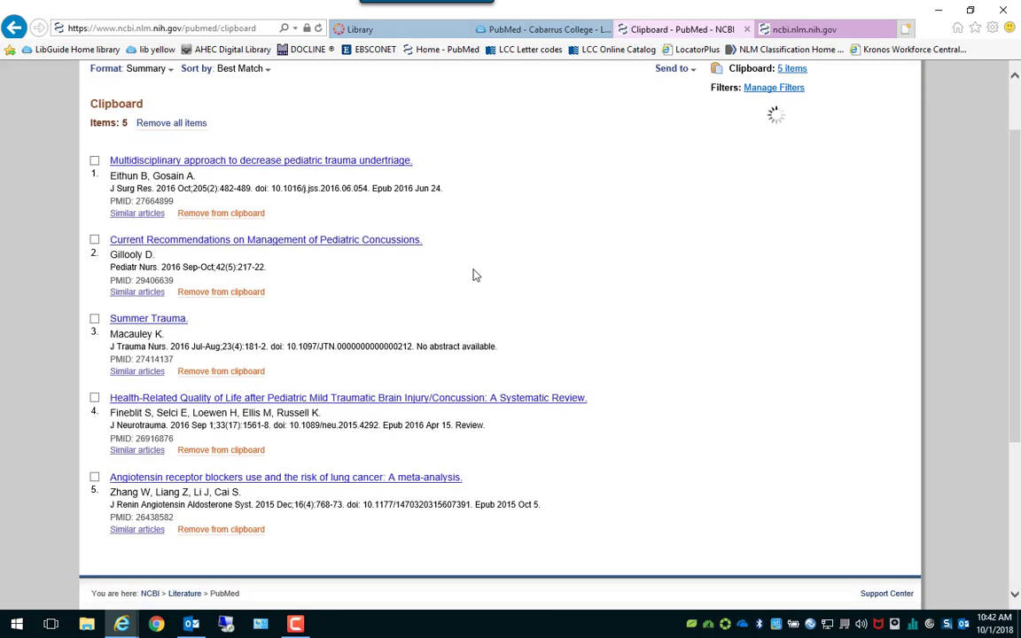
scroll(474, 274, down, 5)
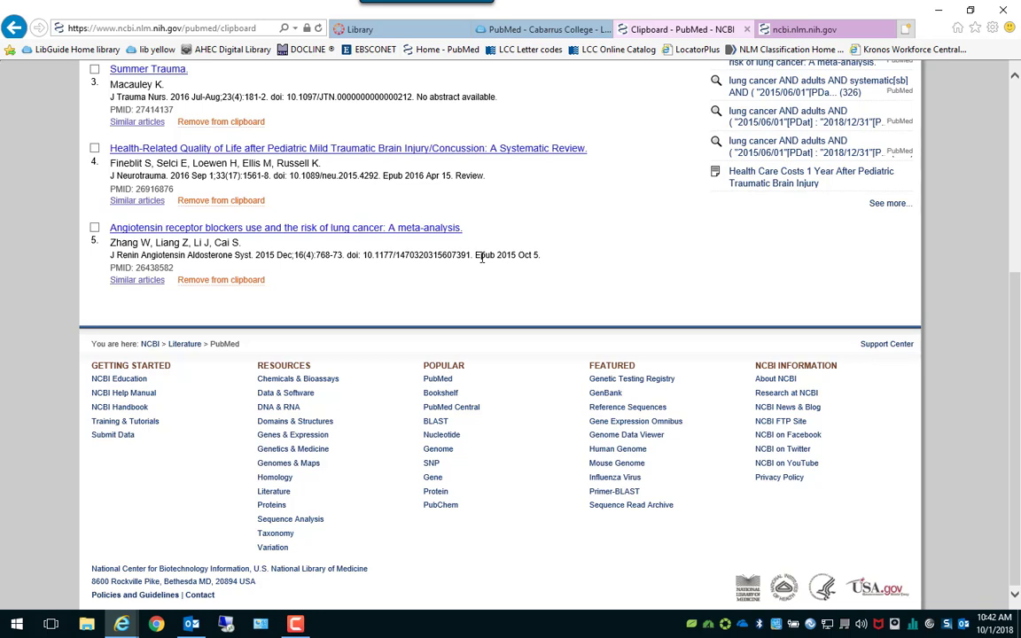
scroll(427, 208, up, 5)
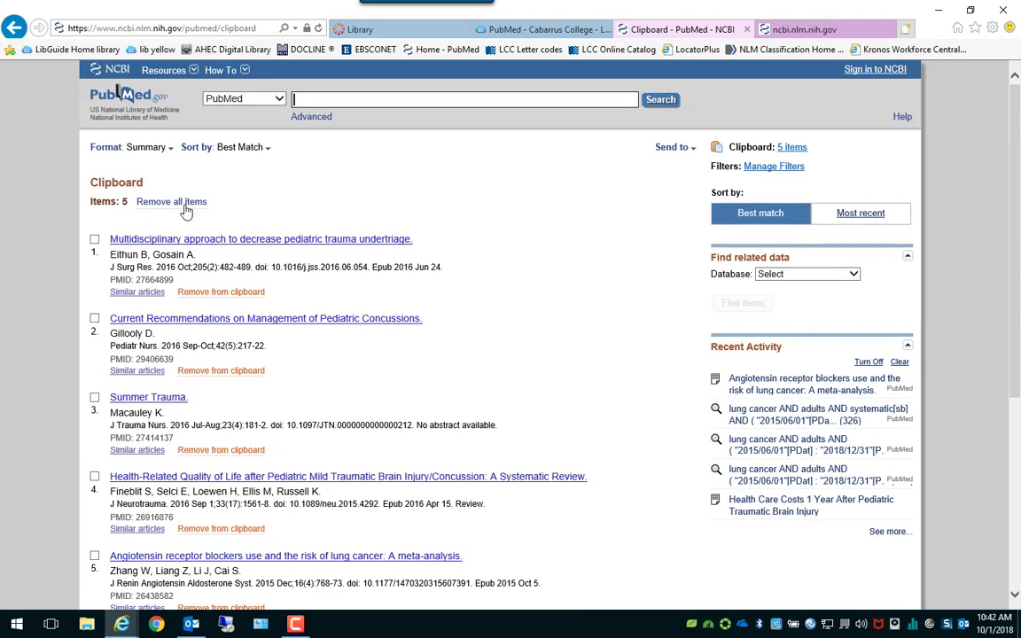
scroll(453, 224, down, 4)
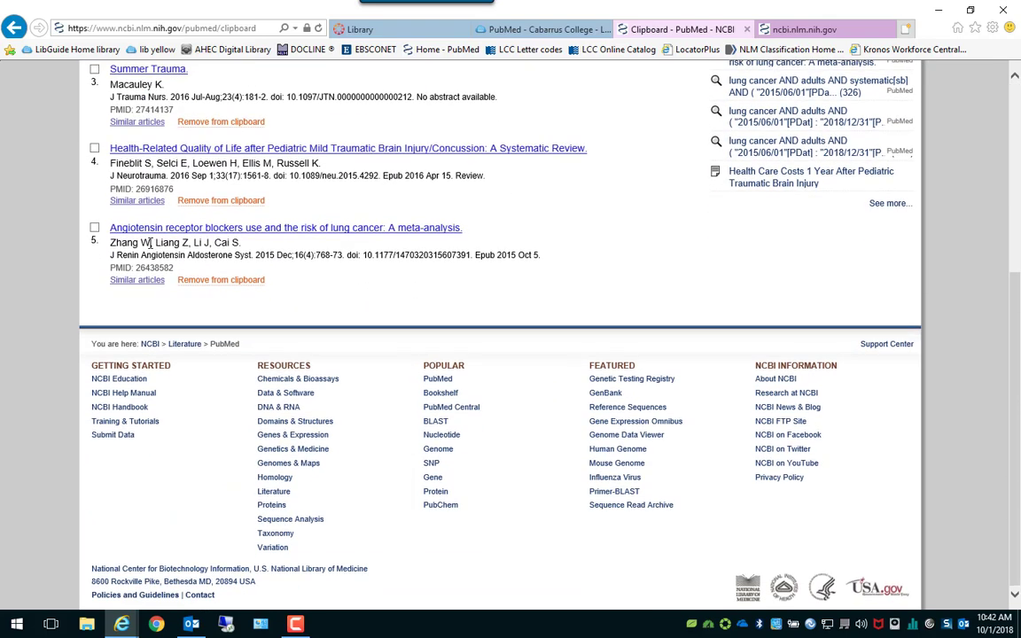
scroll(426, 253, up, 5)
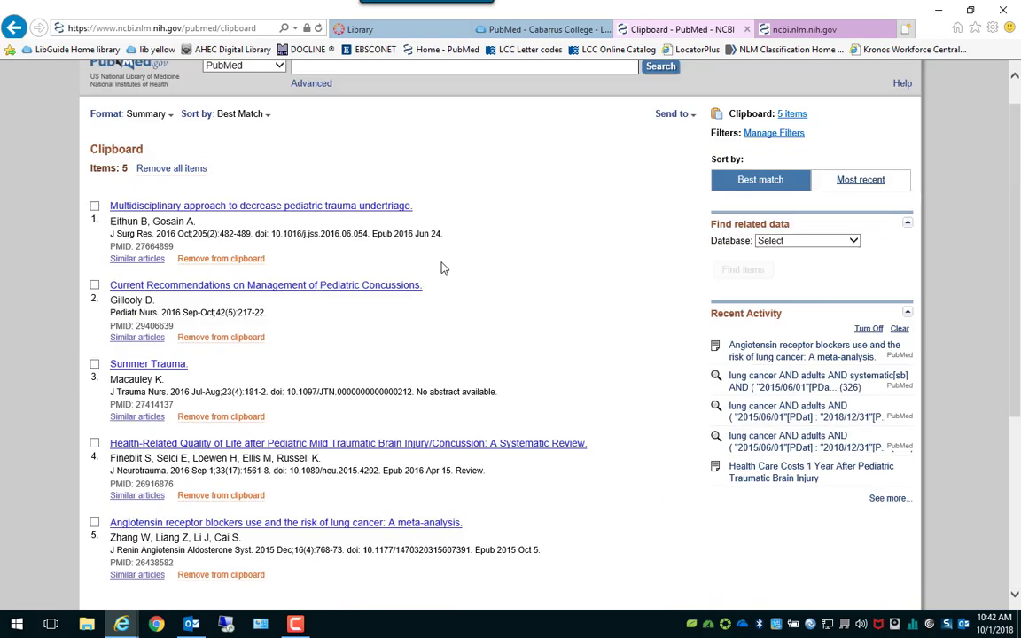